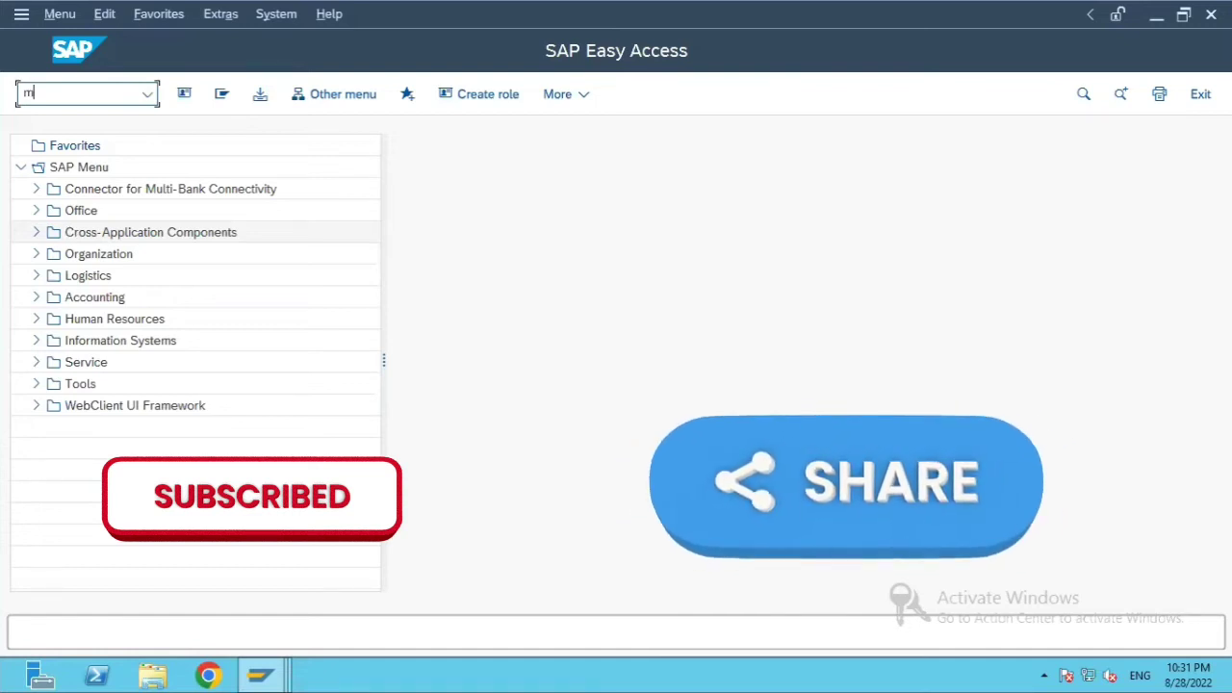
- Display material 208's Basic Data 1 view in MM03 and confirm the old material number reads OLD
key(Return)
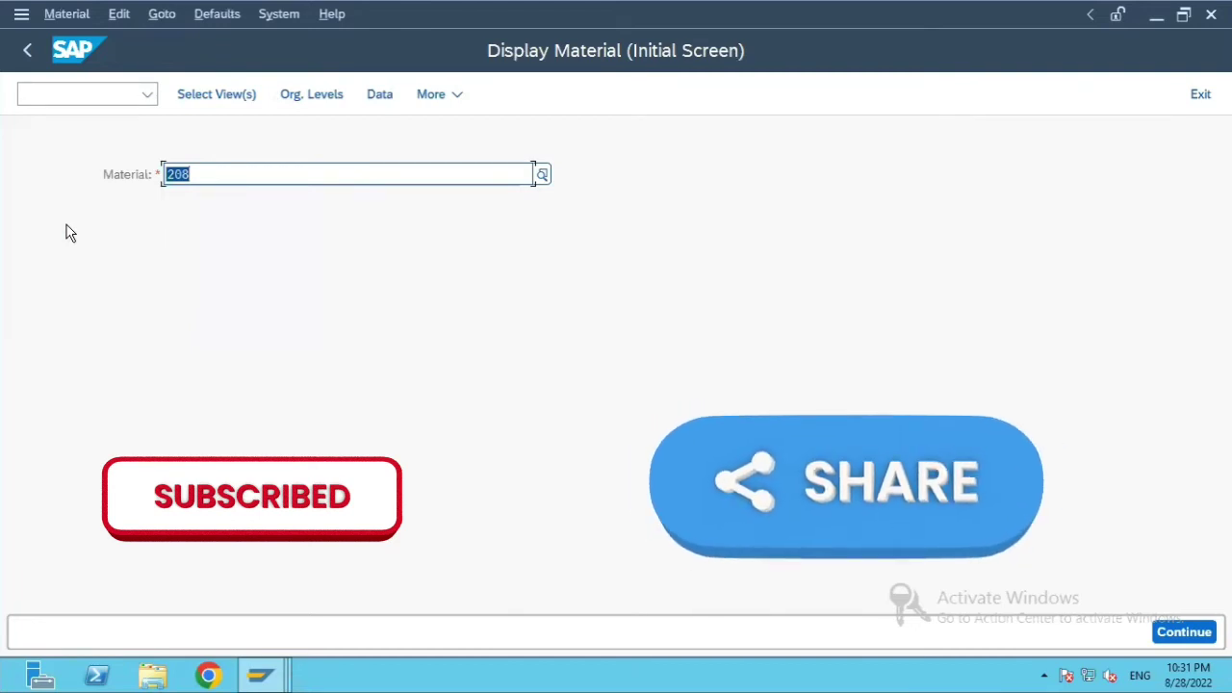
key(Return)
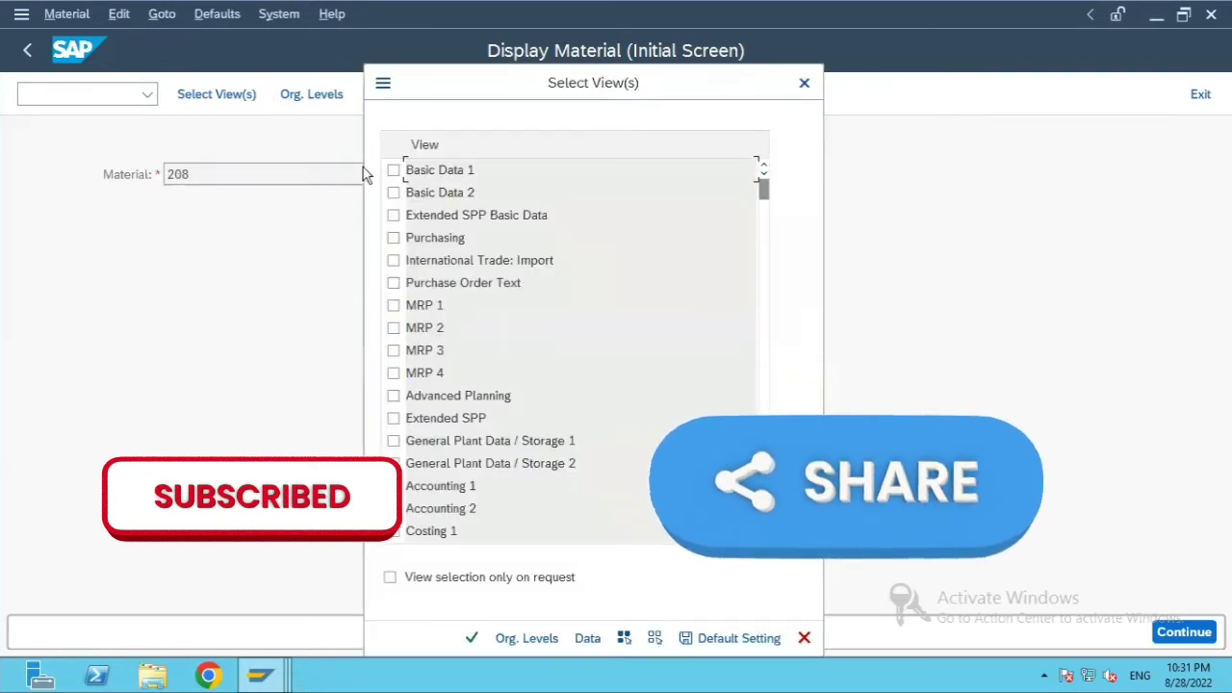
click(394, 171)
key(Return)
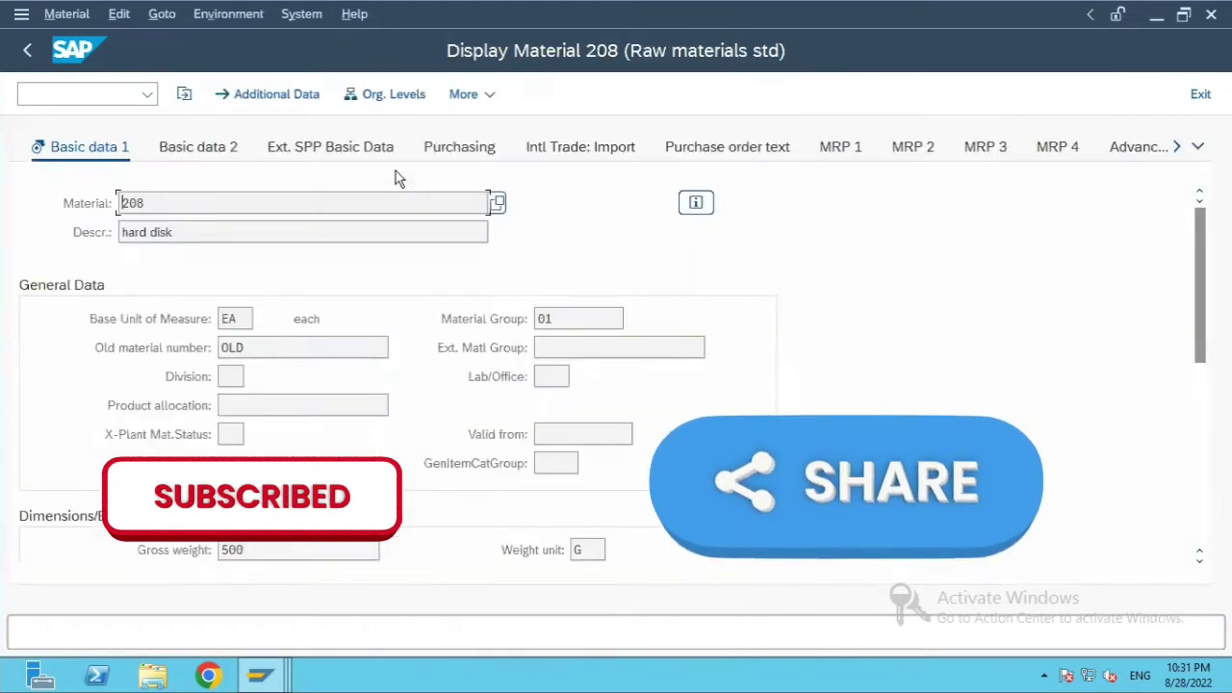
drag(285, 349, 218, 348)
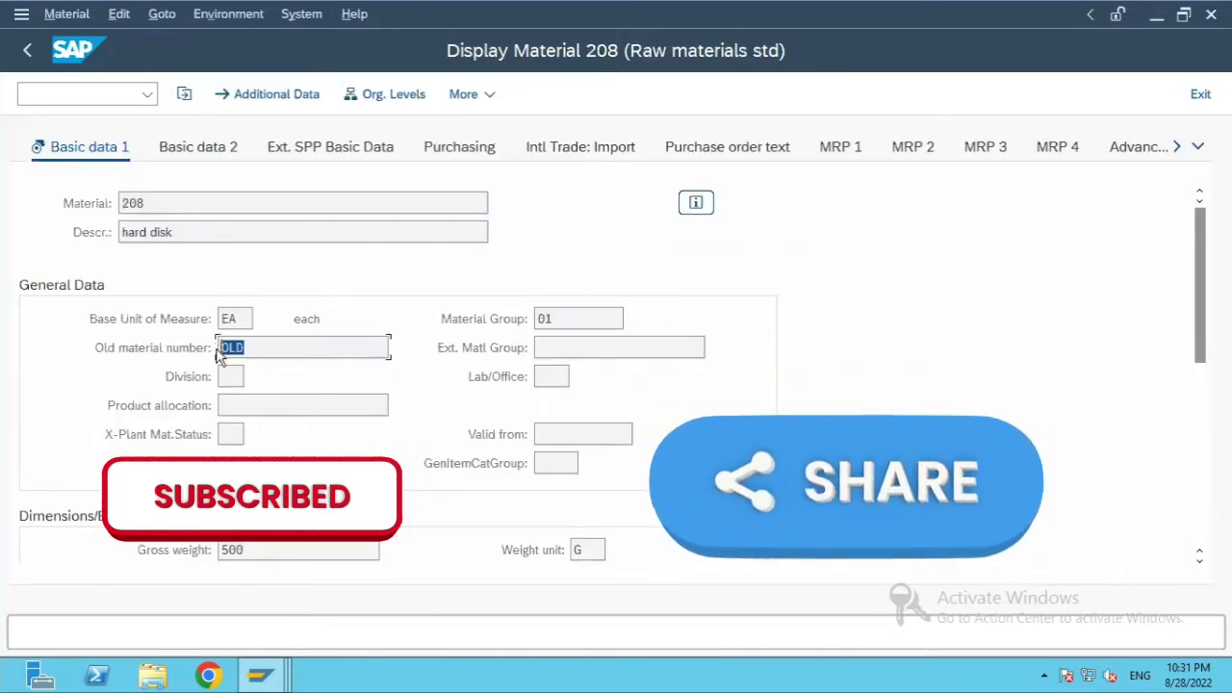
key(Return)
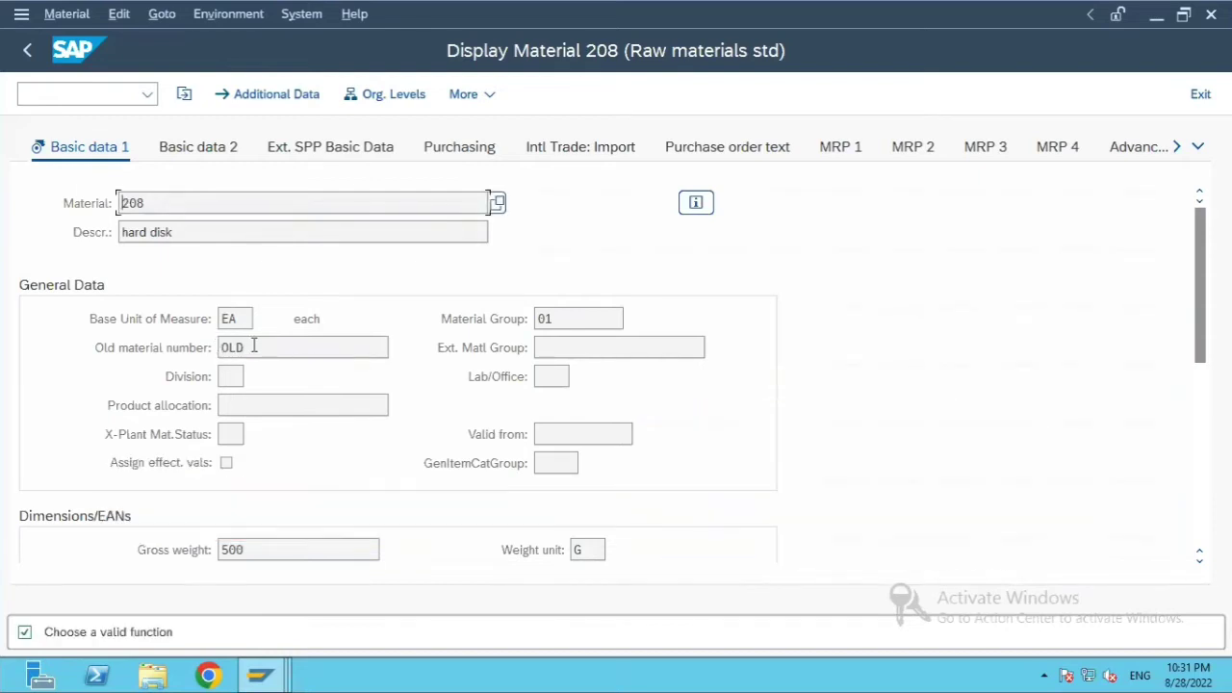
click(31, 47)
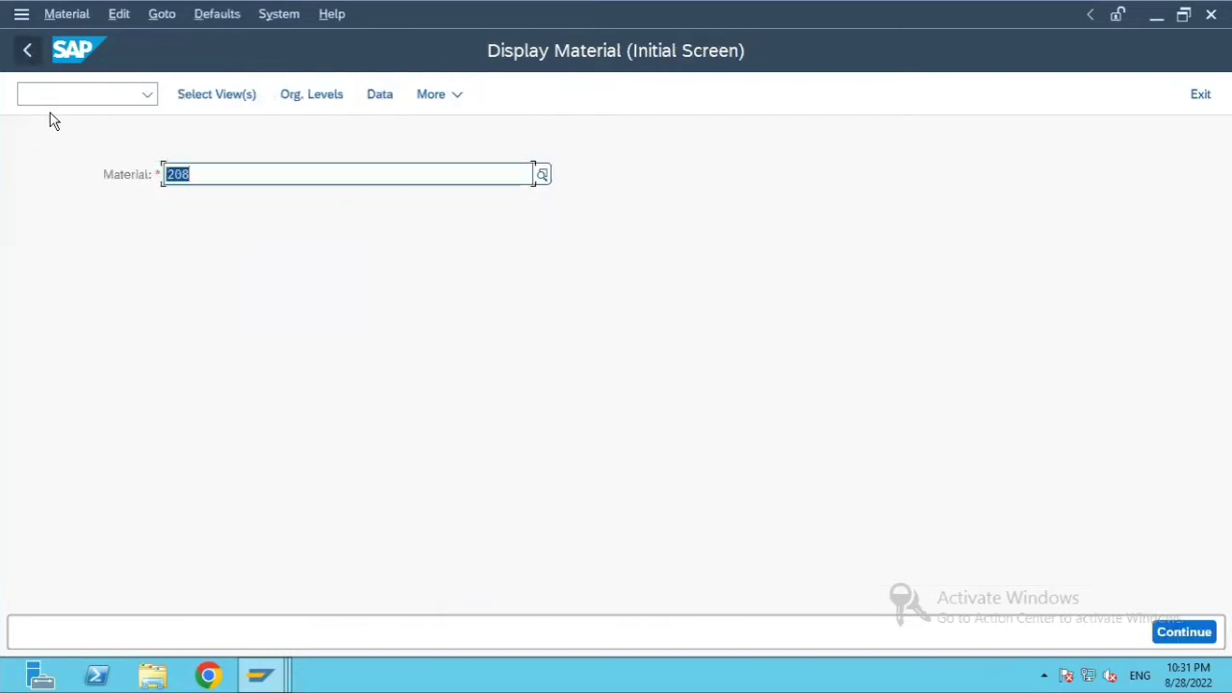
- Switch to the Function Builder window
click(260, 675)
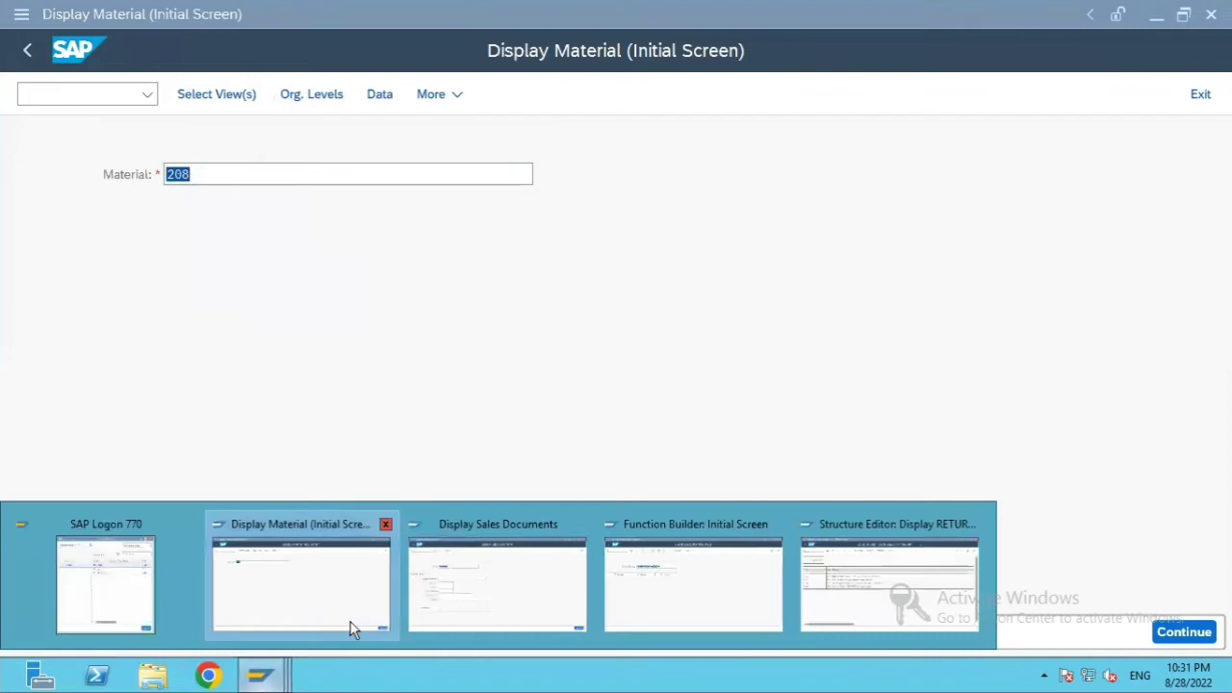
mouse_move(509, 612)
click(682, 616)
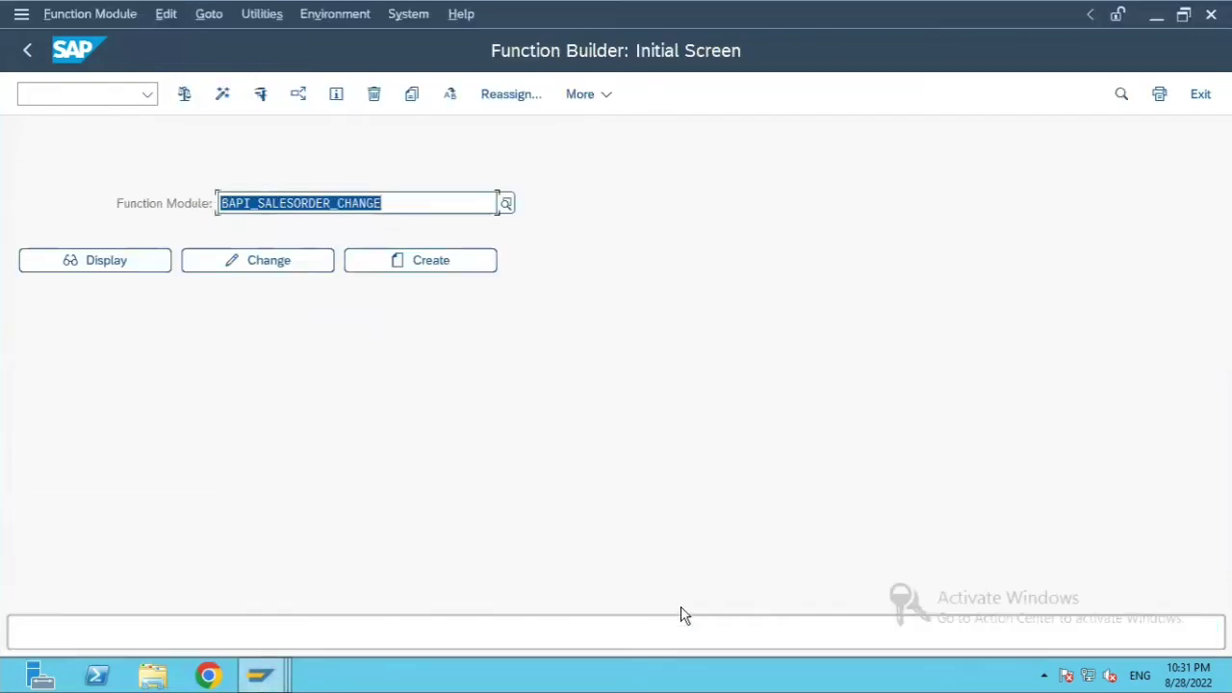
- Start a test run of BAPI_MATERIAL_SAVEDATA from transaction SE37
key(F3)
text(se37)
key(Return)
text(bapi)
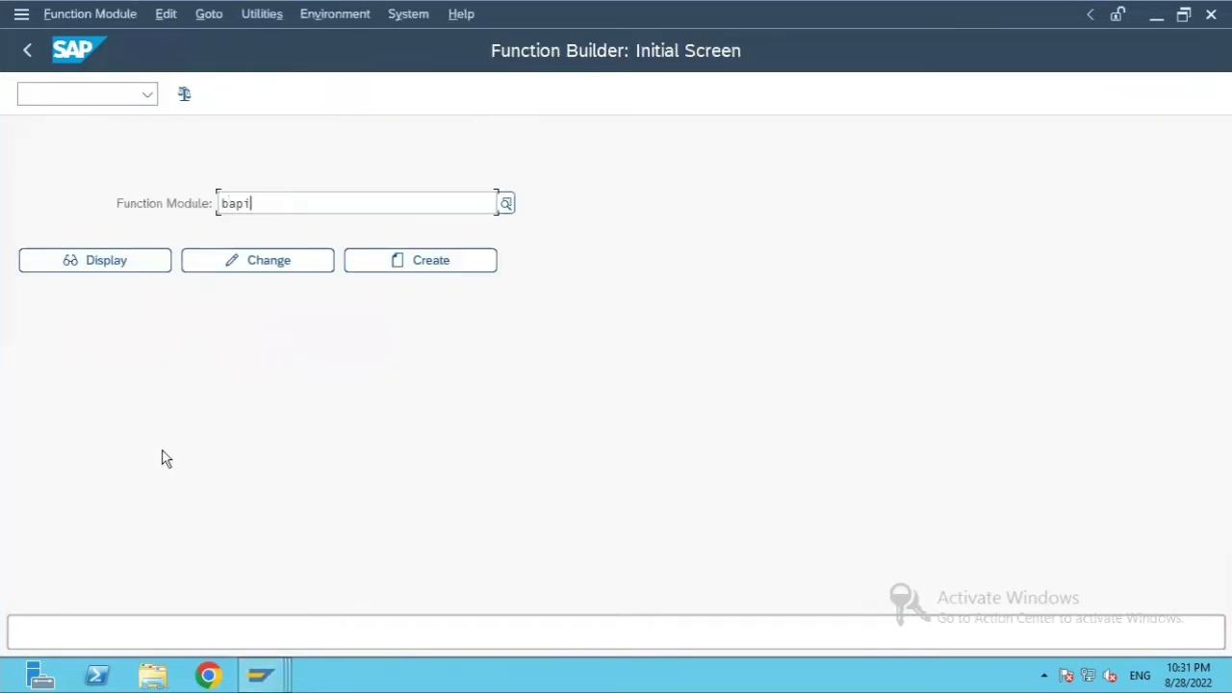
key(Down)
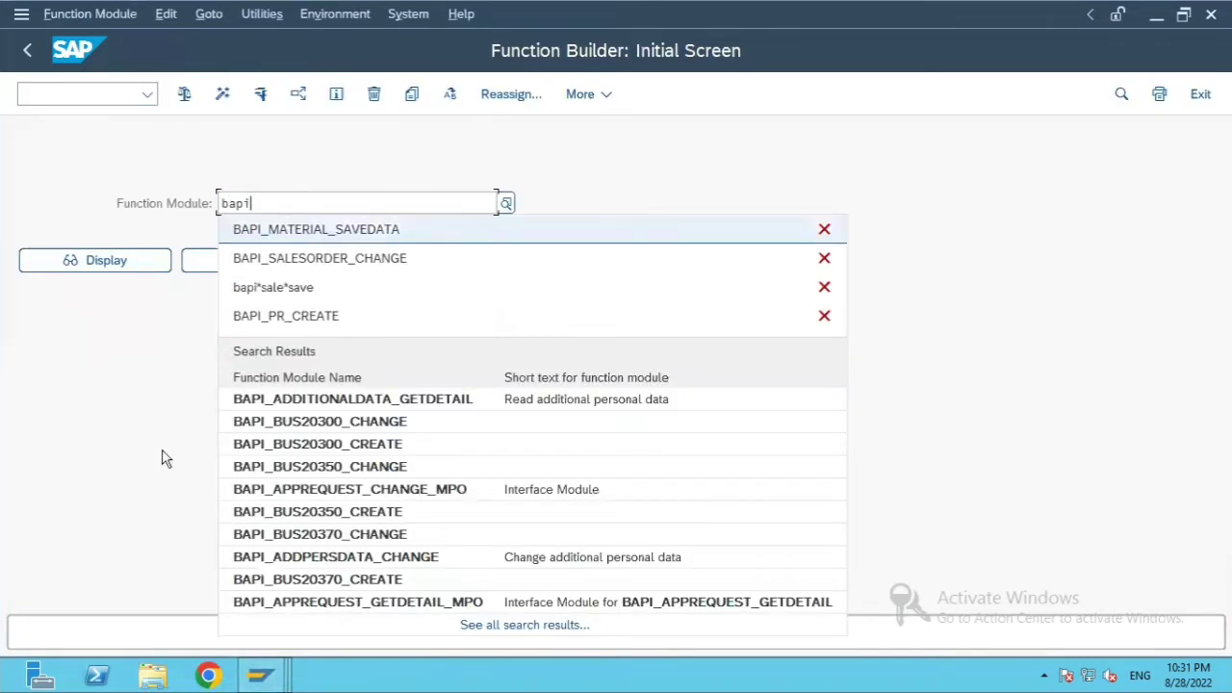
key(Return)
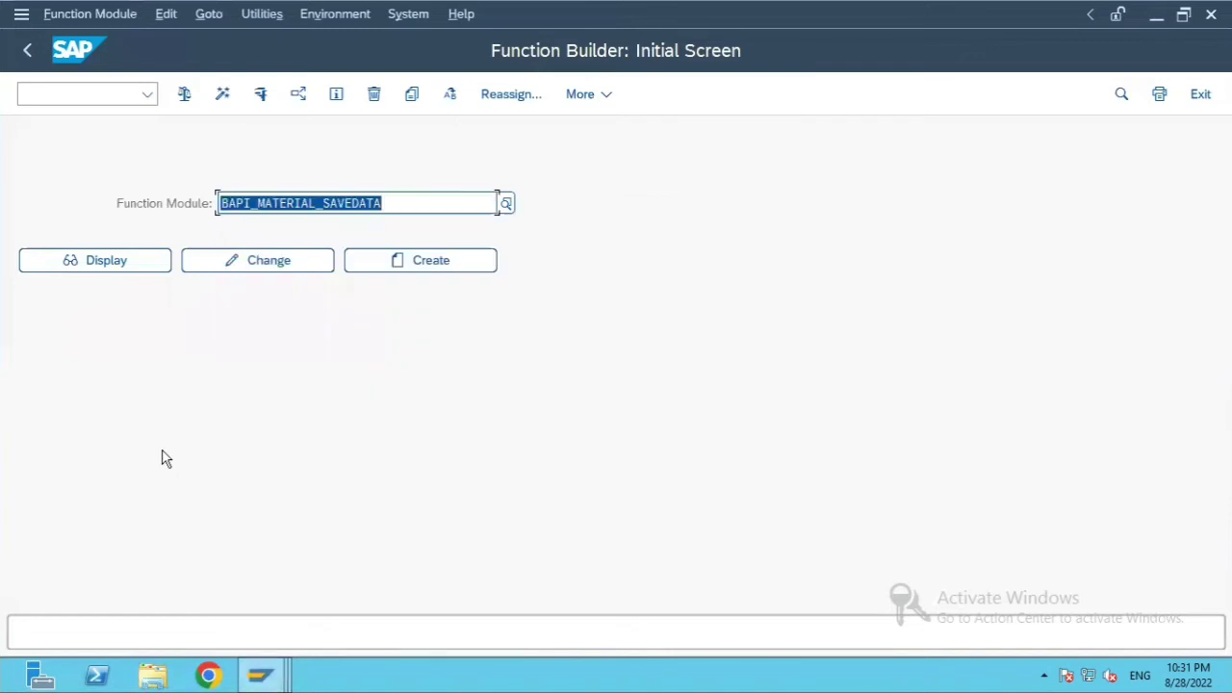
click(258, 96)
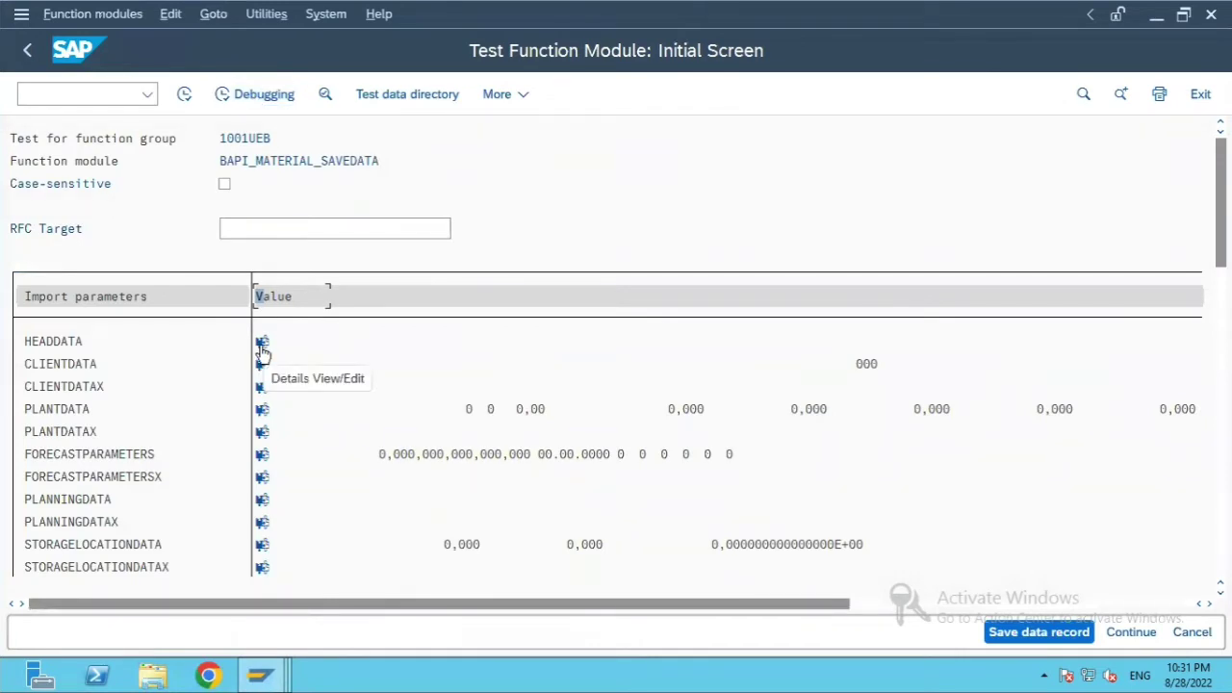
- Enter material 208 in the HEADDATA structure and confirm the entry
scroll(262, 354, down, 1)
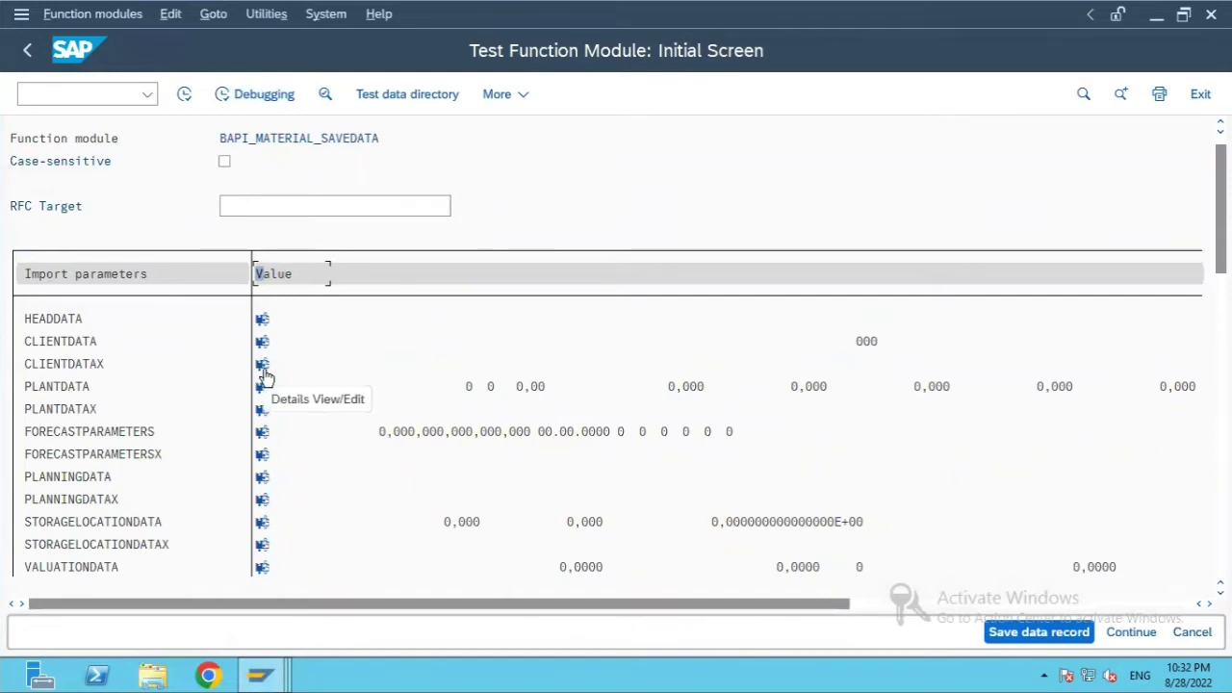
click(263, 367)
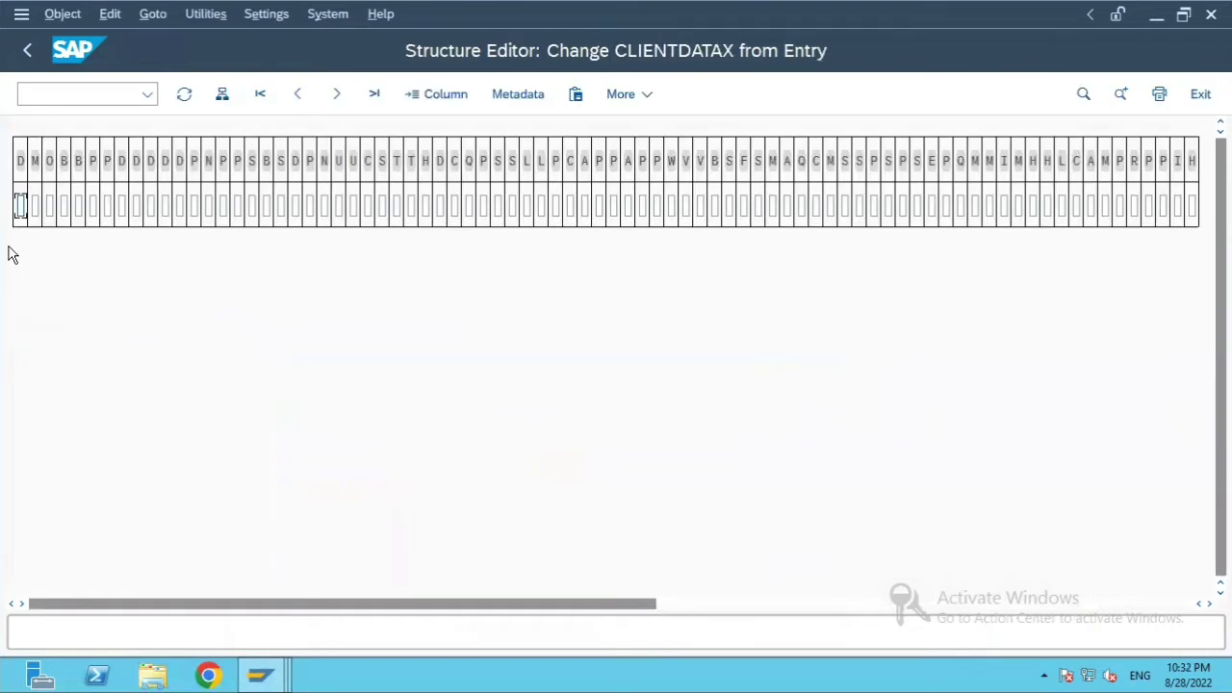
click(26, 55)
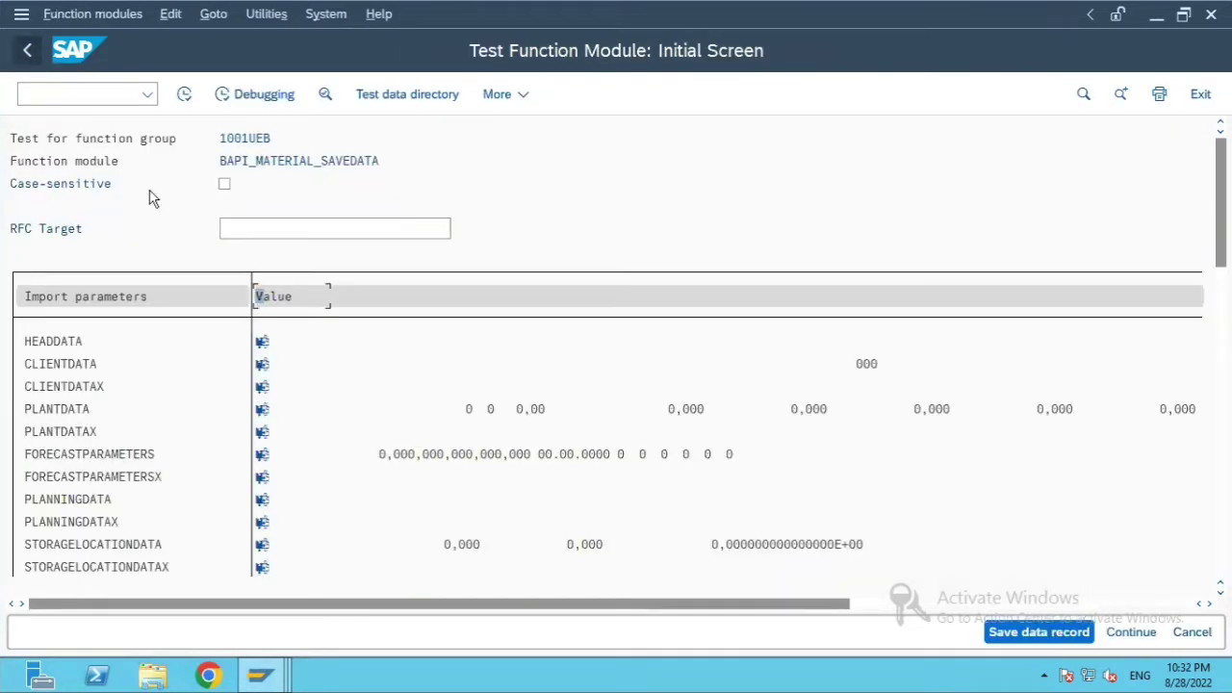
click(261, 345)
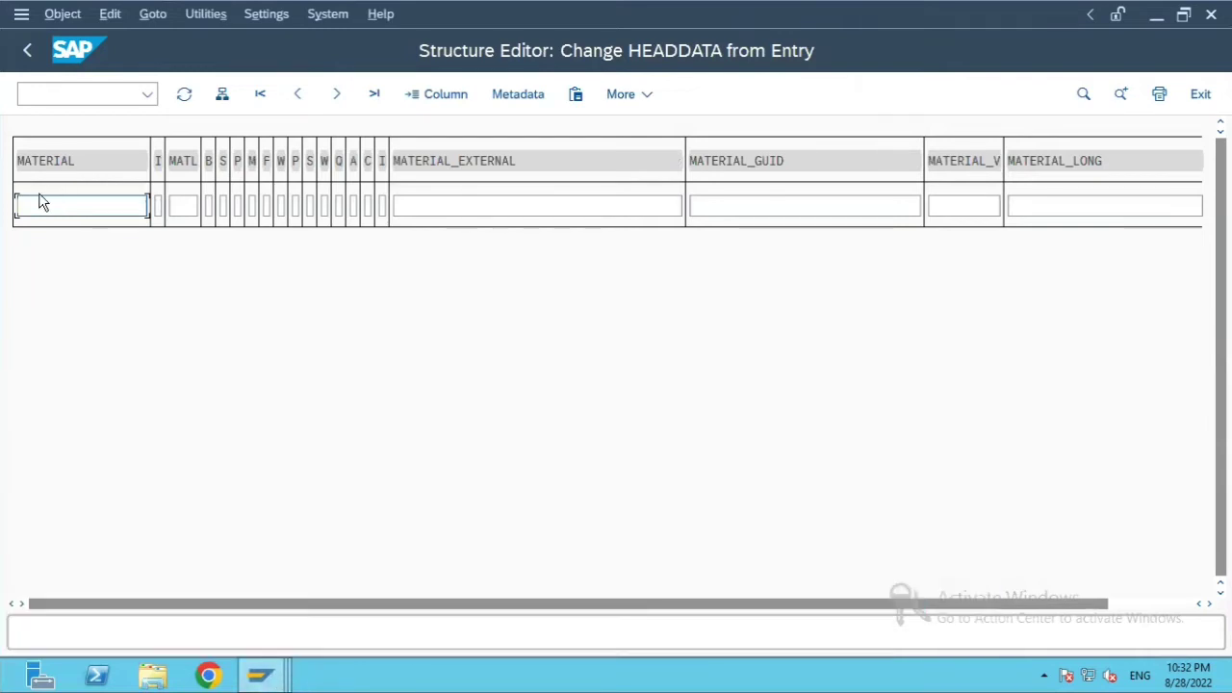
click(221, 93)
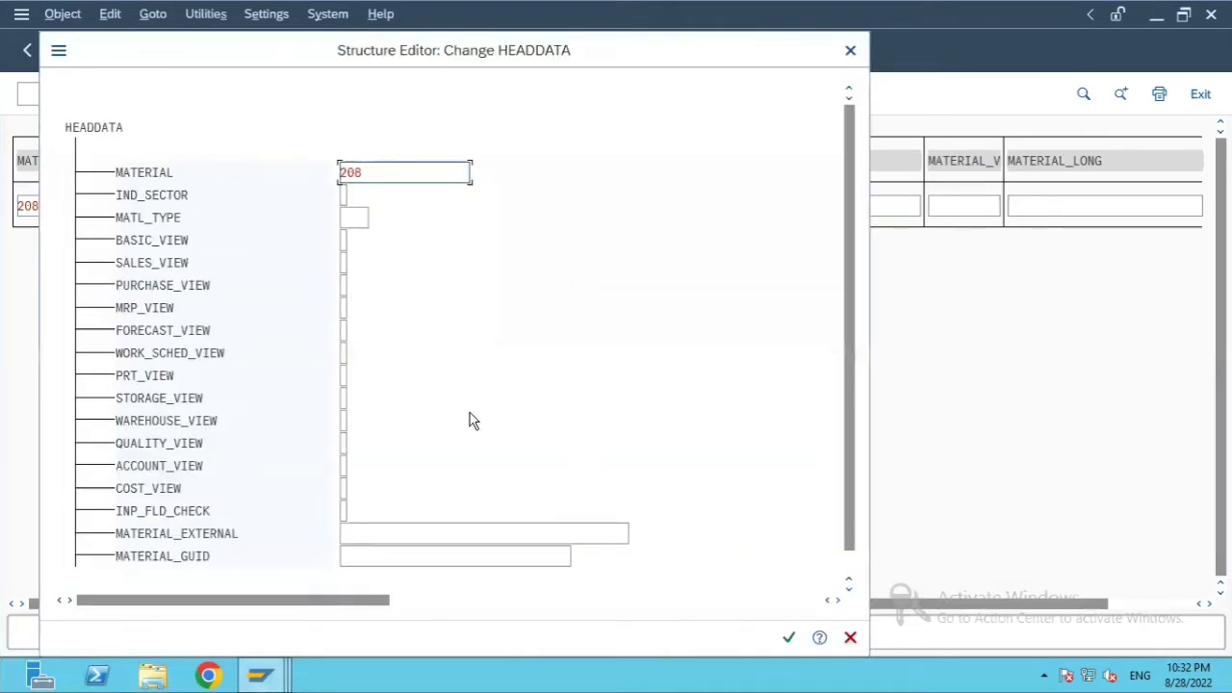
scroll(470, 415, down, 1)
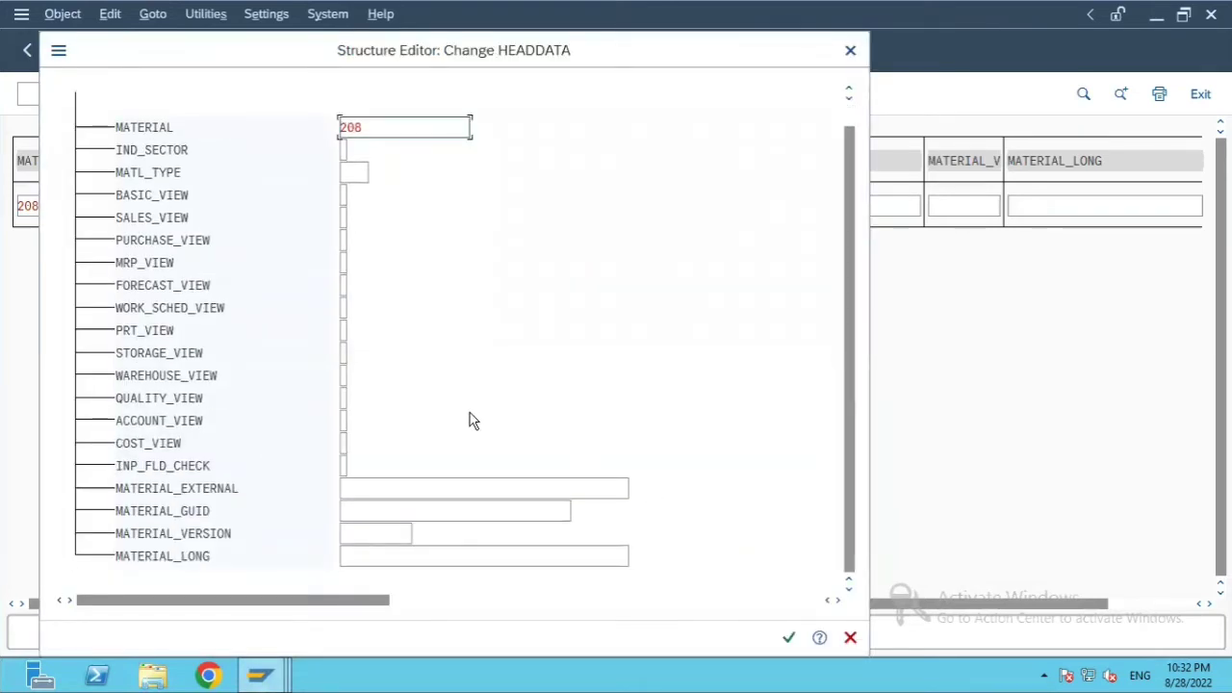
click(789, 637)
click(28, 52)
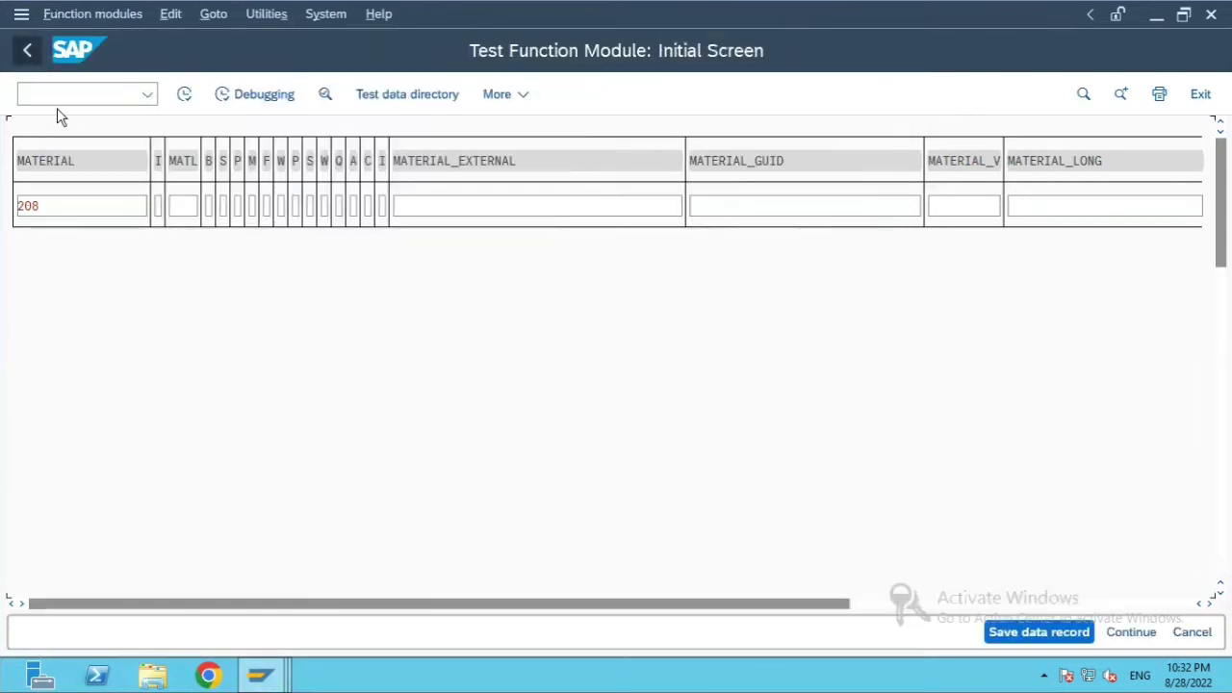
- Set OLD_MAT_NO to OLDBAPINO in the CLIENTDATA structure and confirm it
click(264, 364)
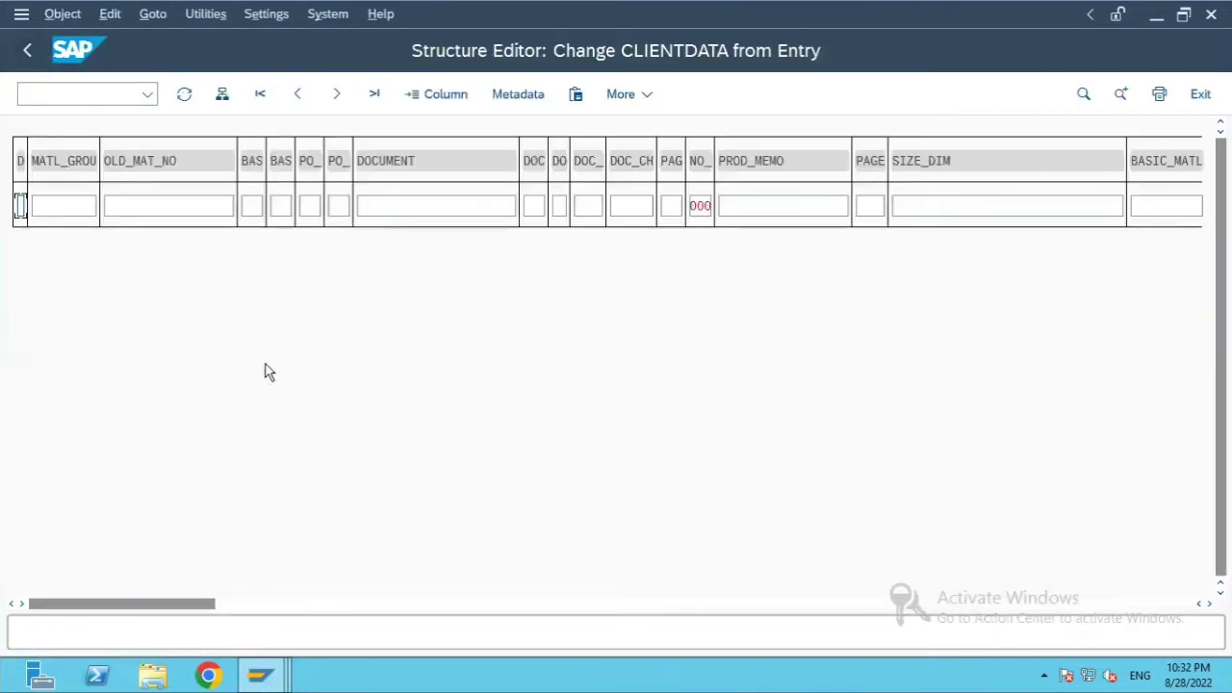
click(224, 97)
click(381, 218)
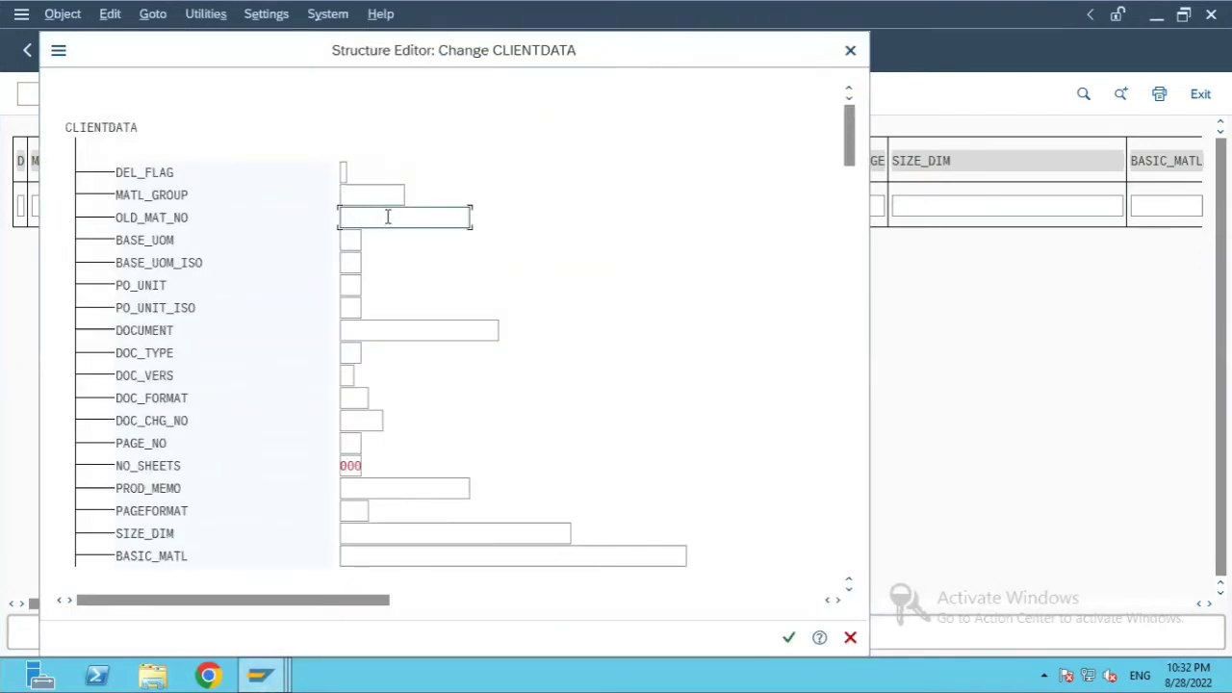
text(olb)
key(BackSpace)
text(dbapino)
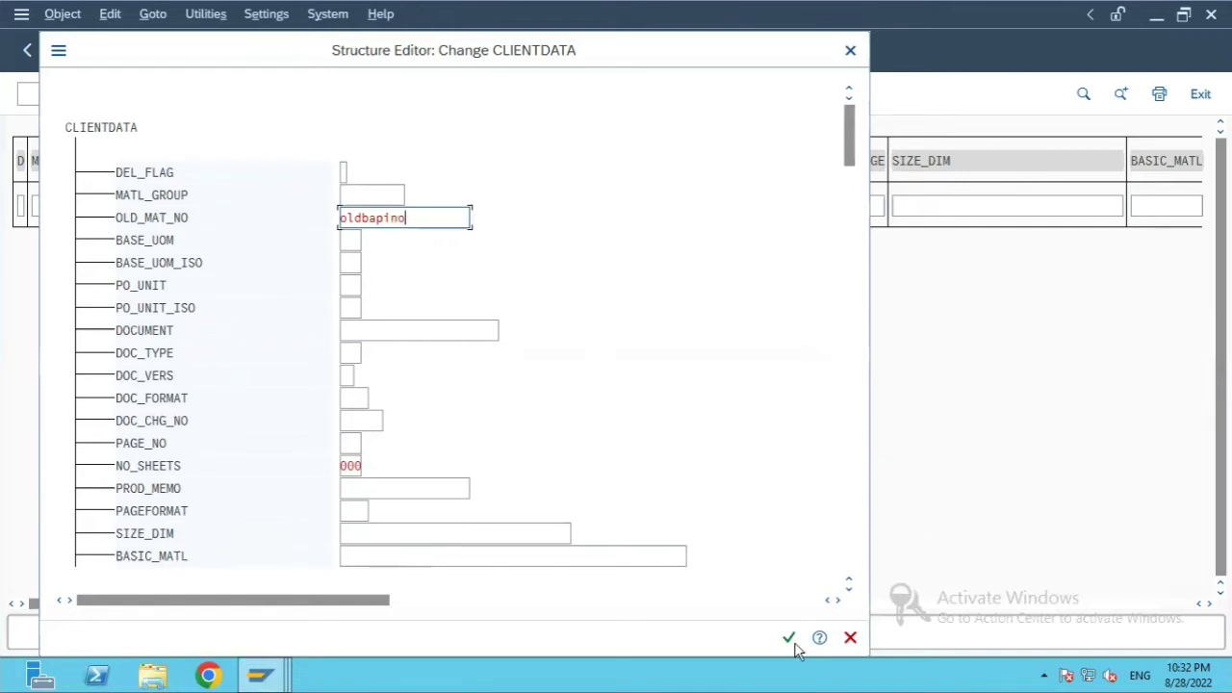
click(789, 637)
click(28, 52)
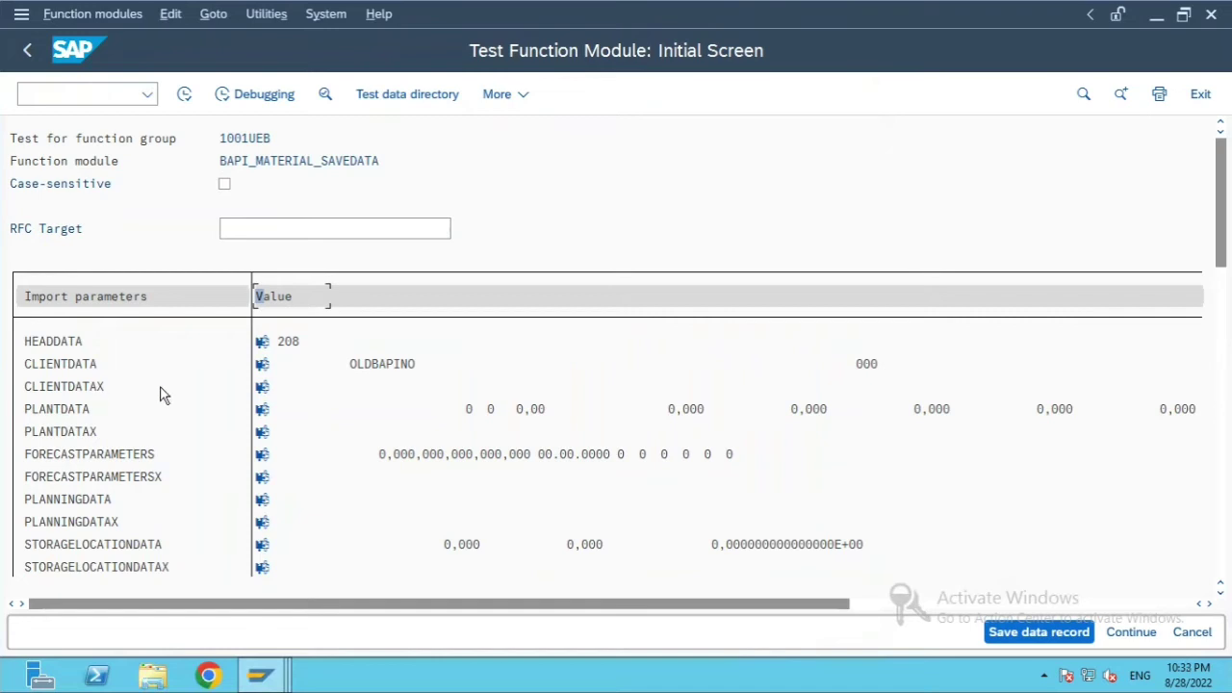
click(263, 386)
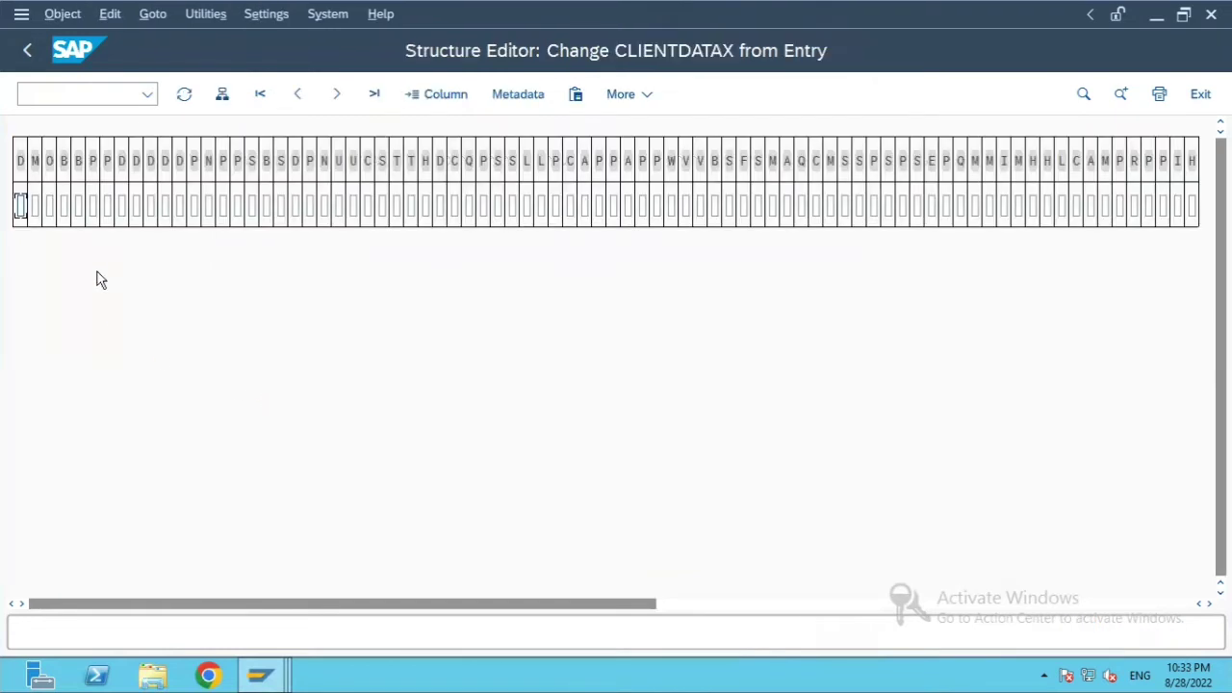
- Flag OLD_MAT_NO with X in the CLIENTDATAX structure and confirm
click(221, 93)
click(347, 237)
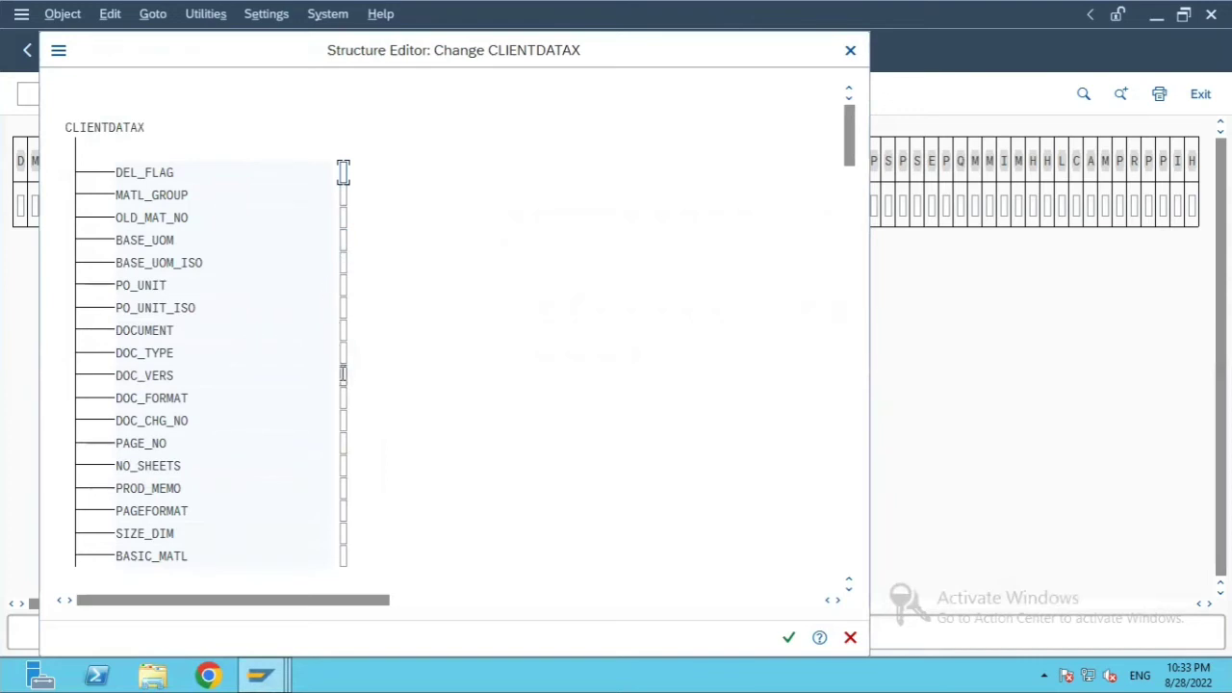
click(344, 218)
click(788, 637)
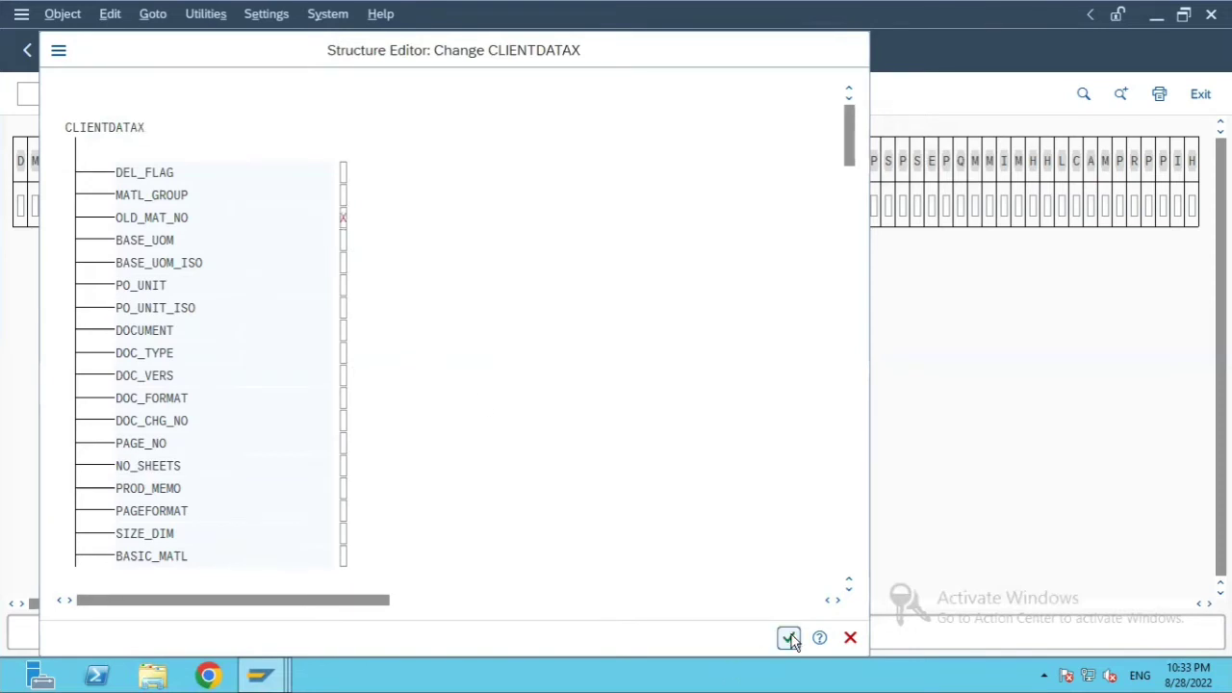
click(33, 52)
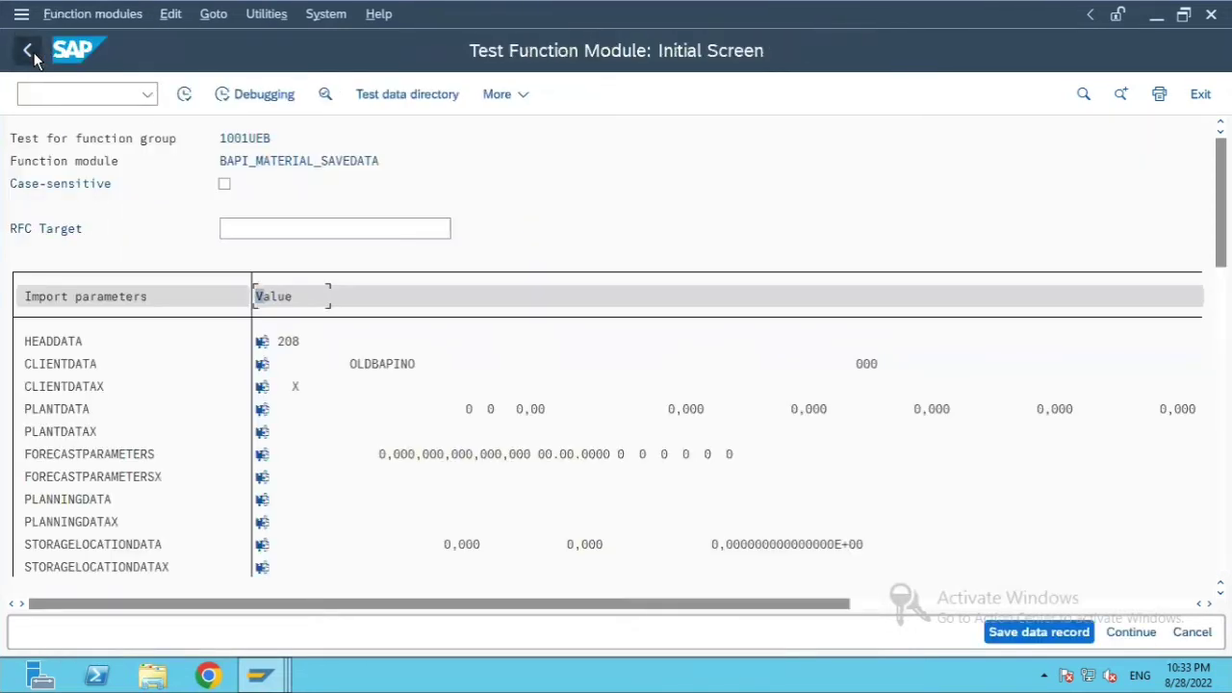
scroll(697, 396, down, 4)
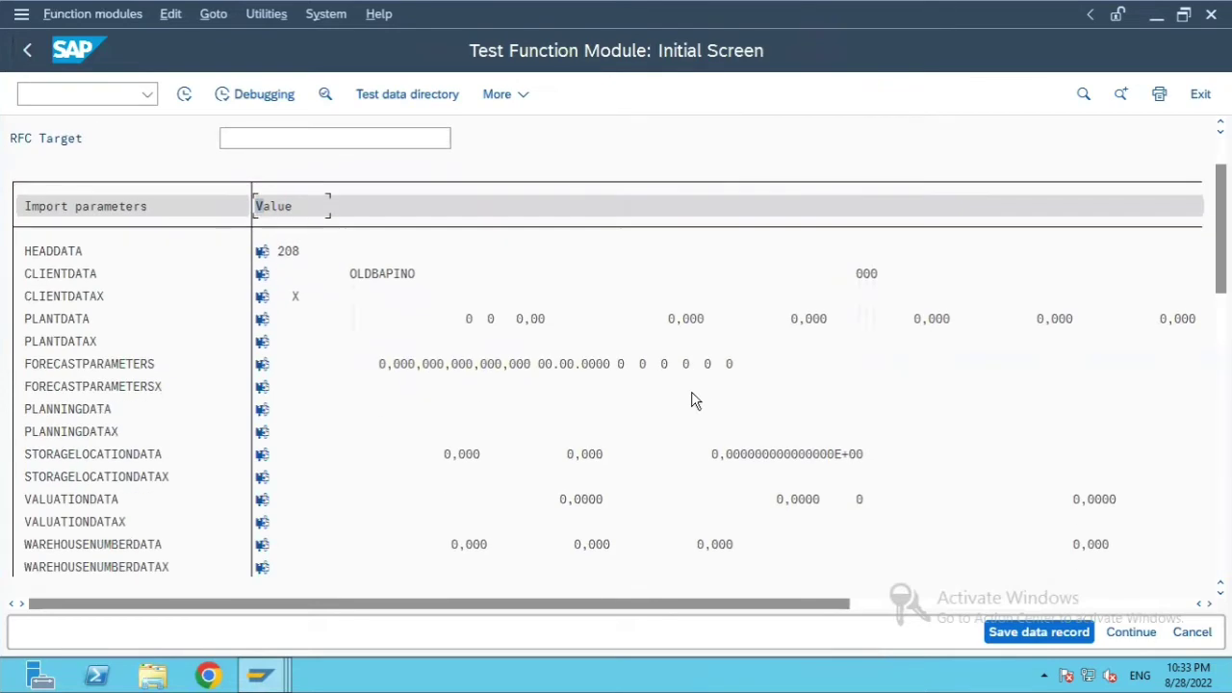
scroll(693, 403, down, 2)
scroll(696, 404, down, 2)
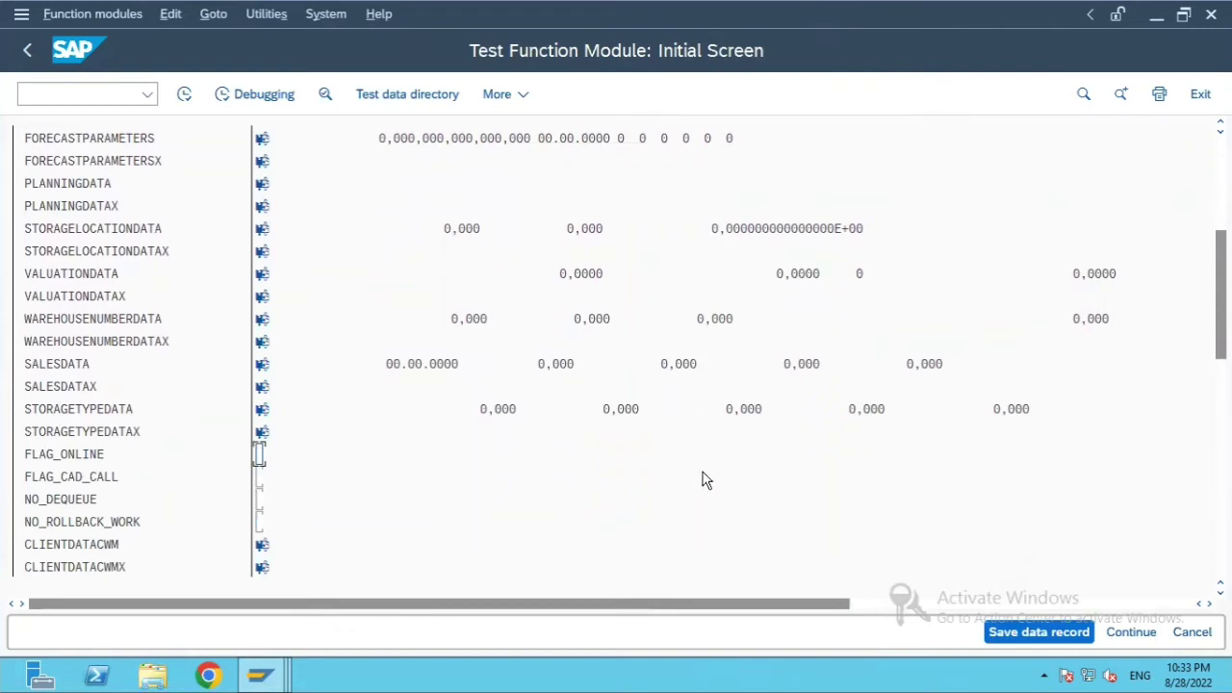
scroll(806, 504, down, 2)
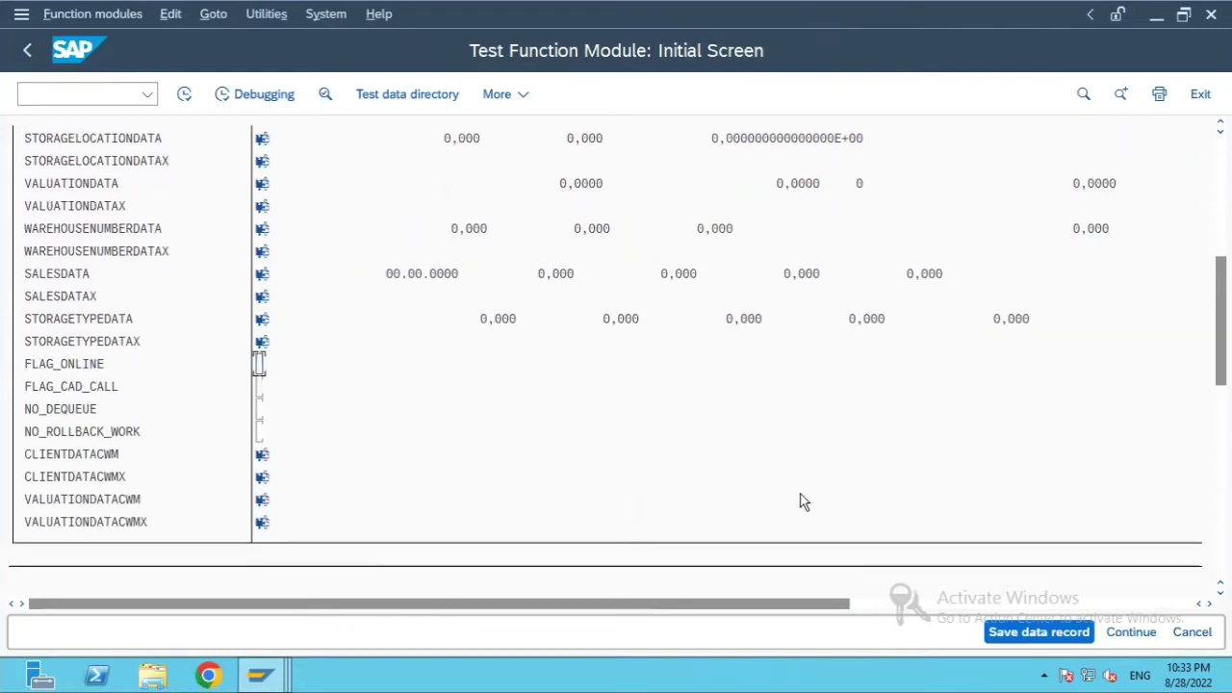
scroll(804, 500, up, 6)
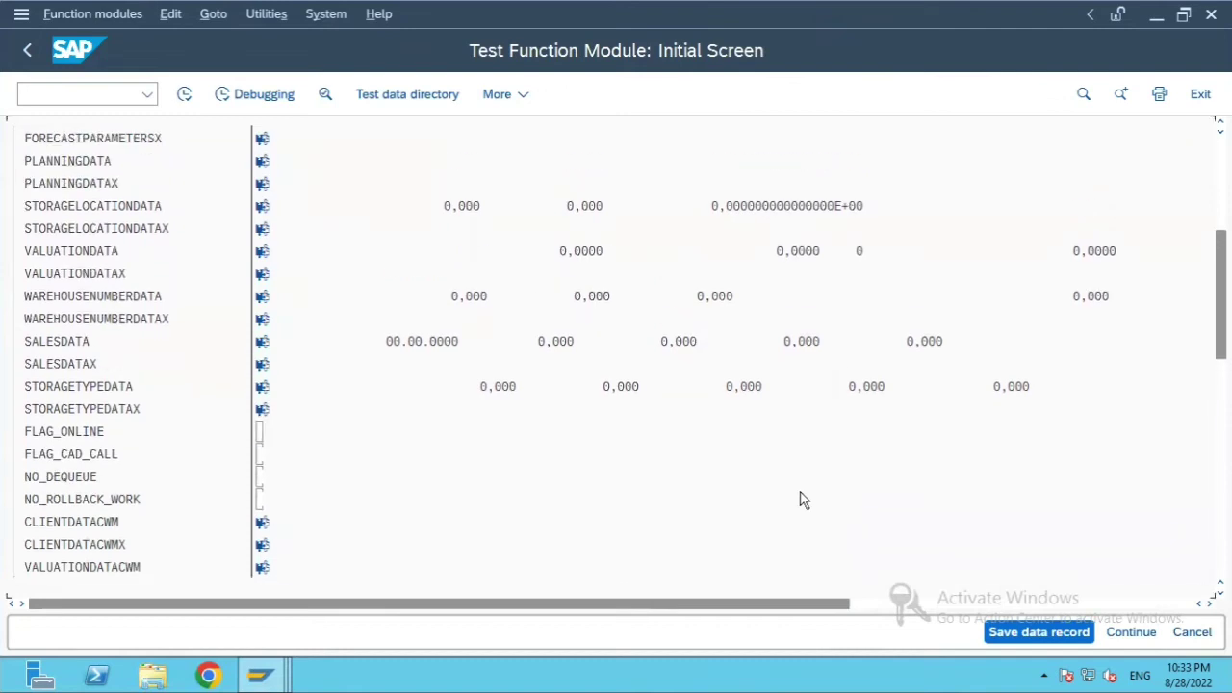
- Save the parameters as a test data record with comment 'test data for old matn'
click(1037, 632)
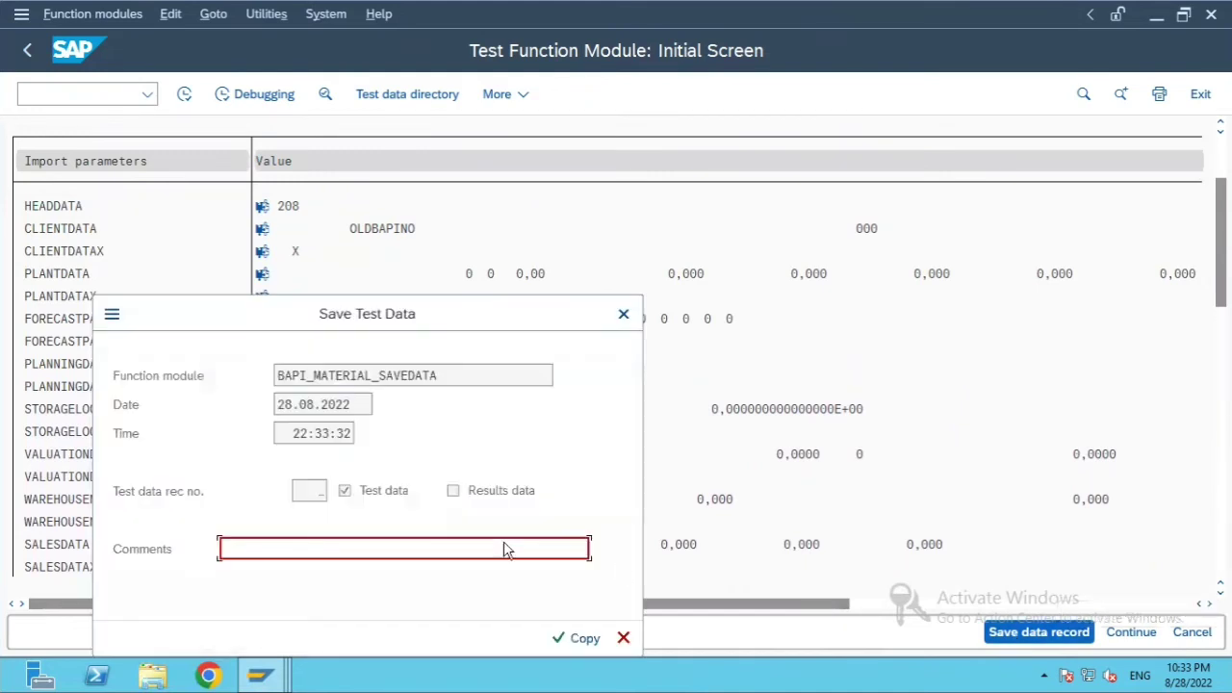
text(test)
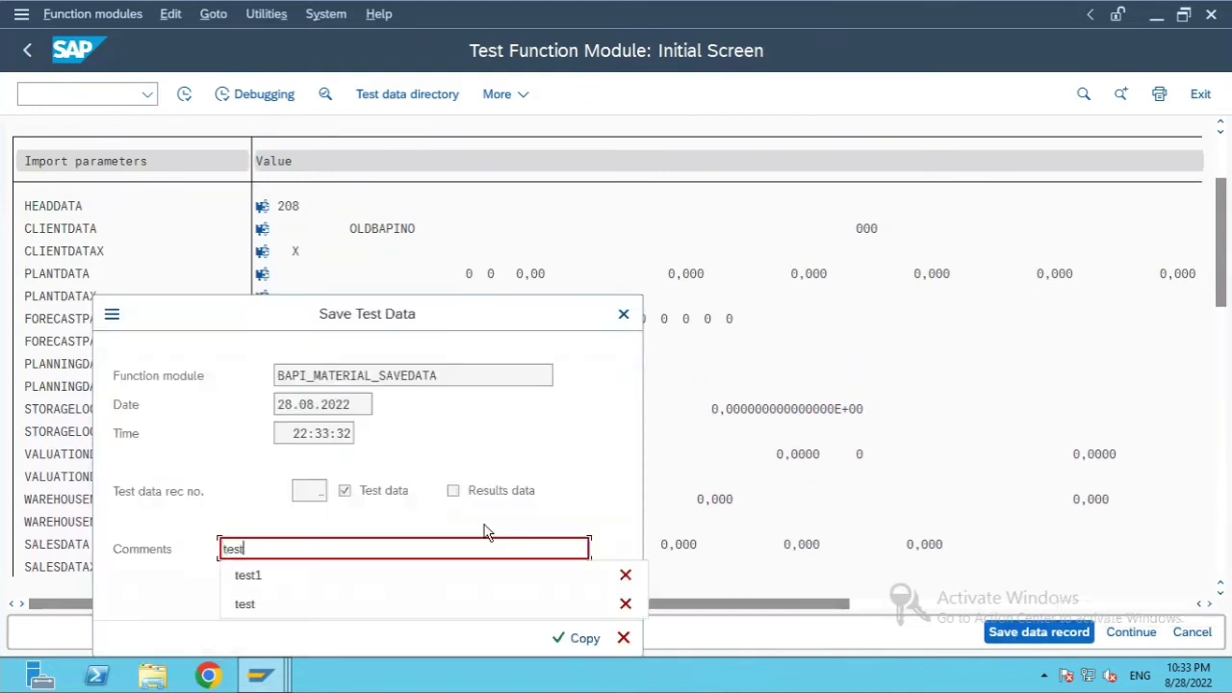
text( data)
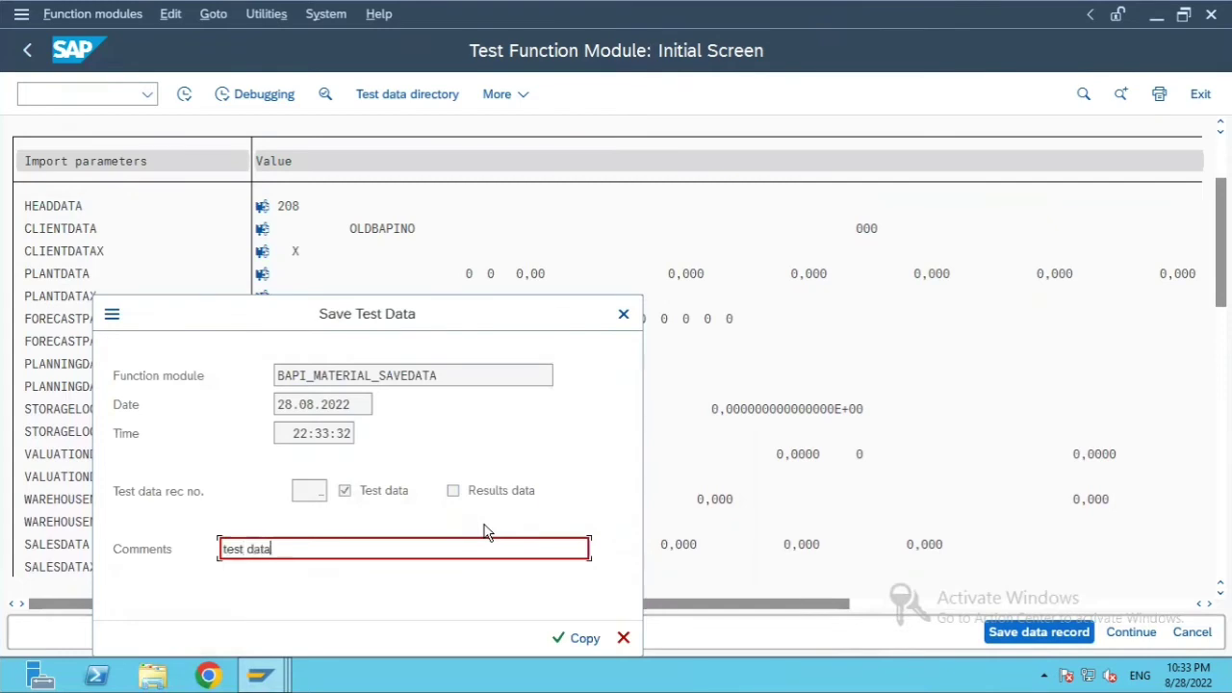
text( for old matno)
key(Return)
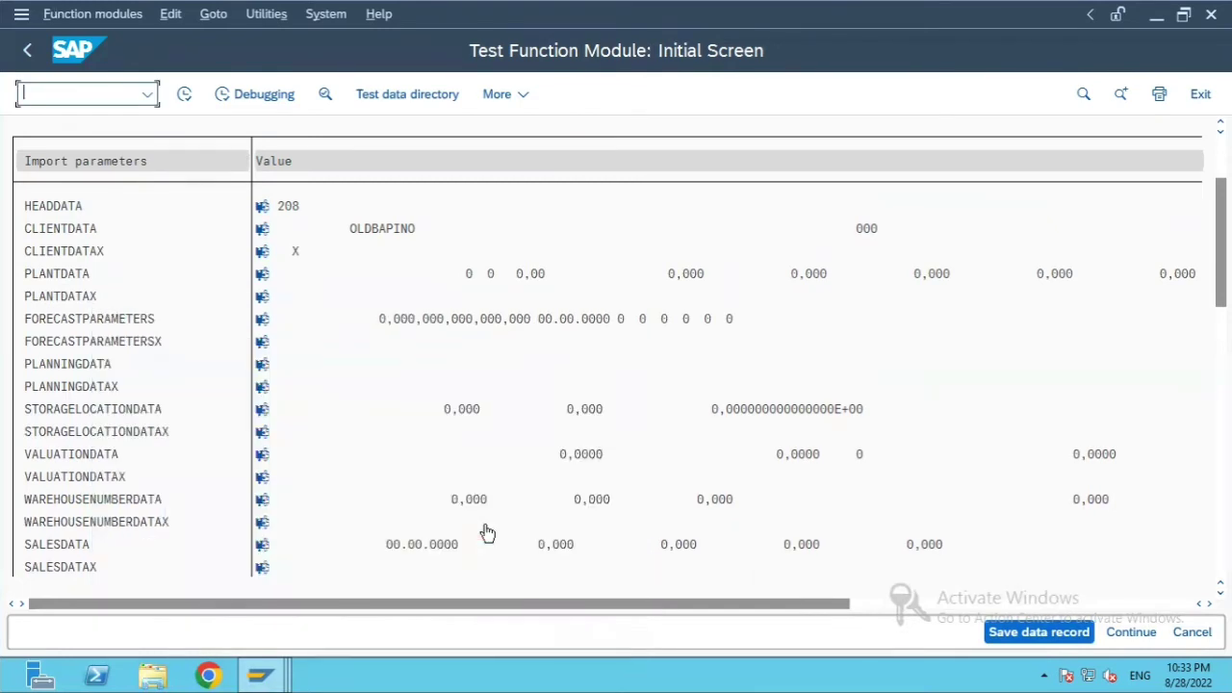
key(F3)
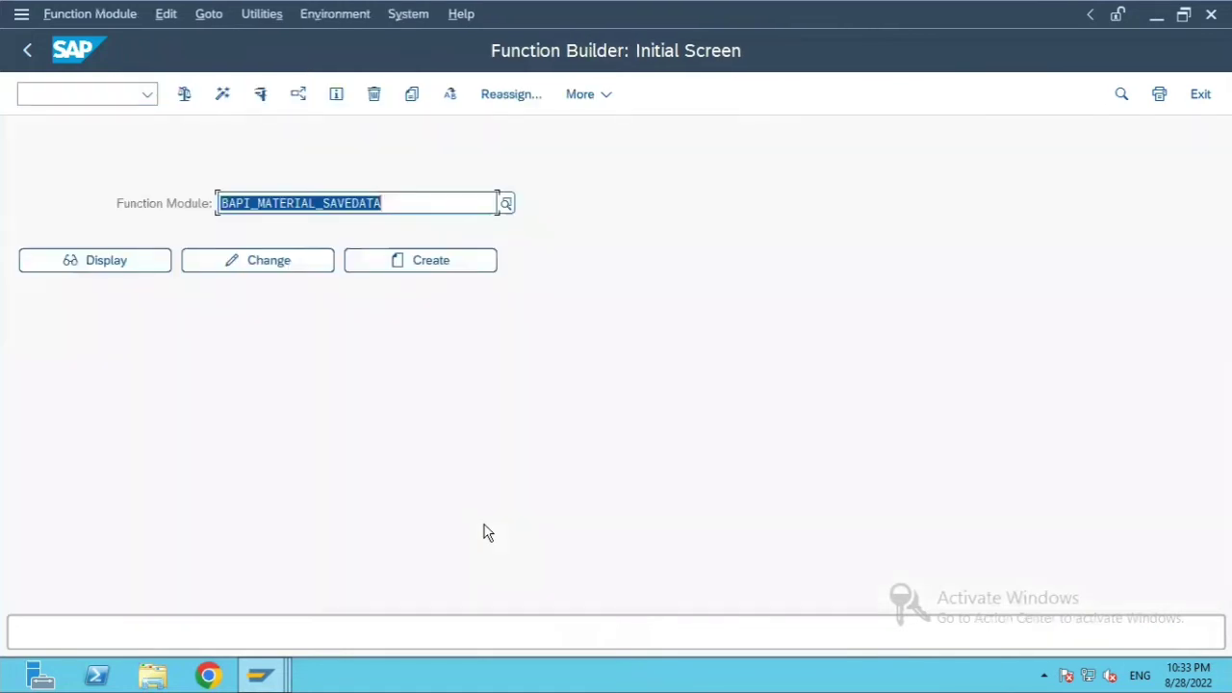
- Reload the saved test data record into the BAPI_MATERIAL_SAVEDATA test screen
click(261, 93)
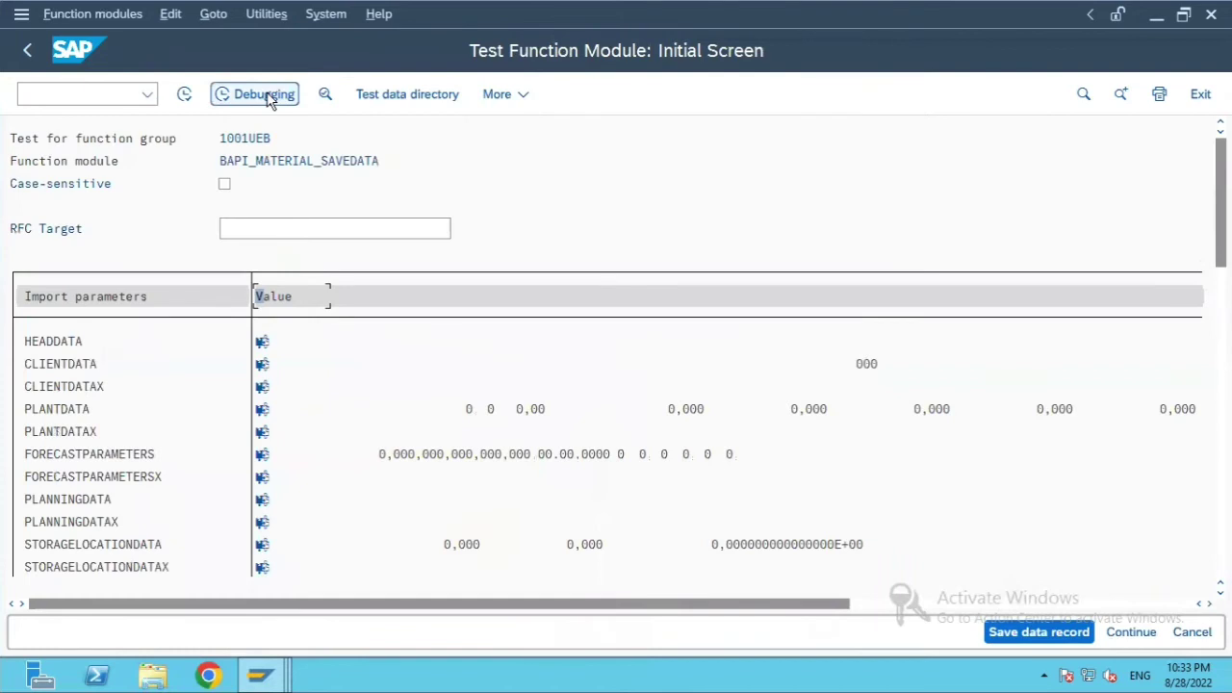
click(439, 90)
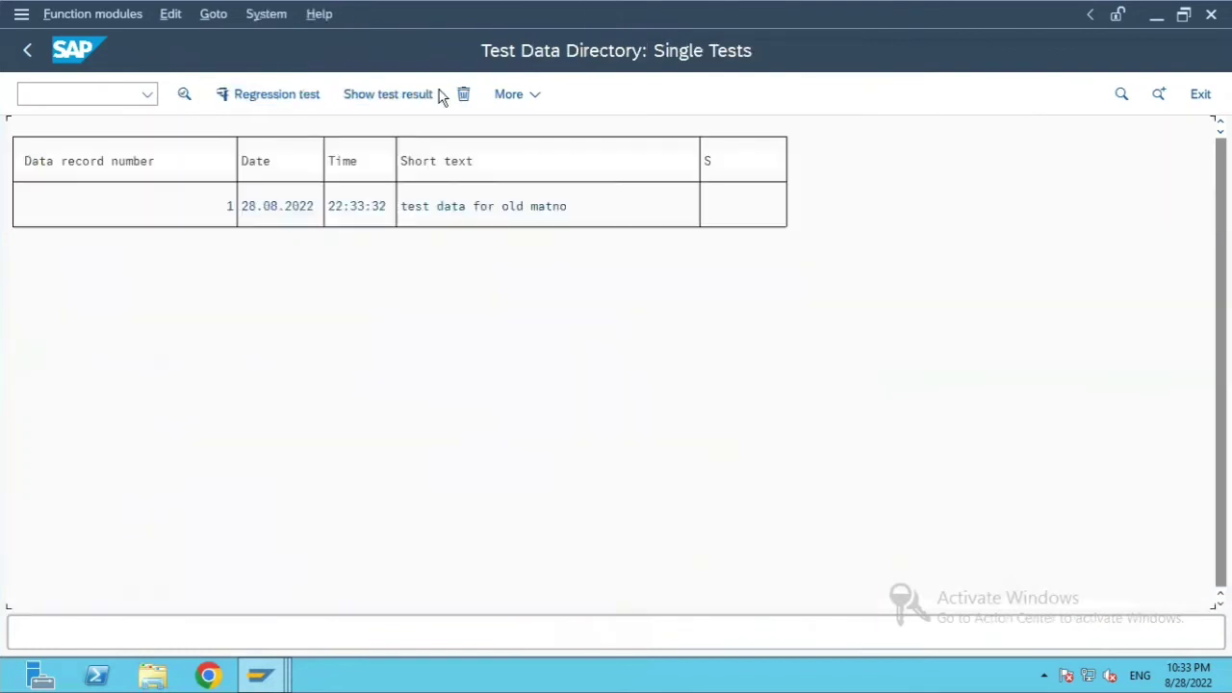
double_click(483, 213)
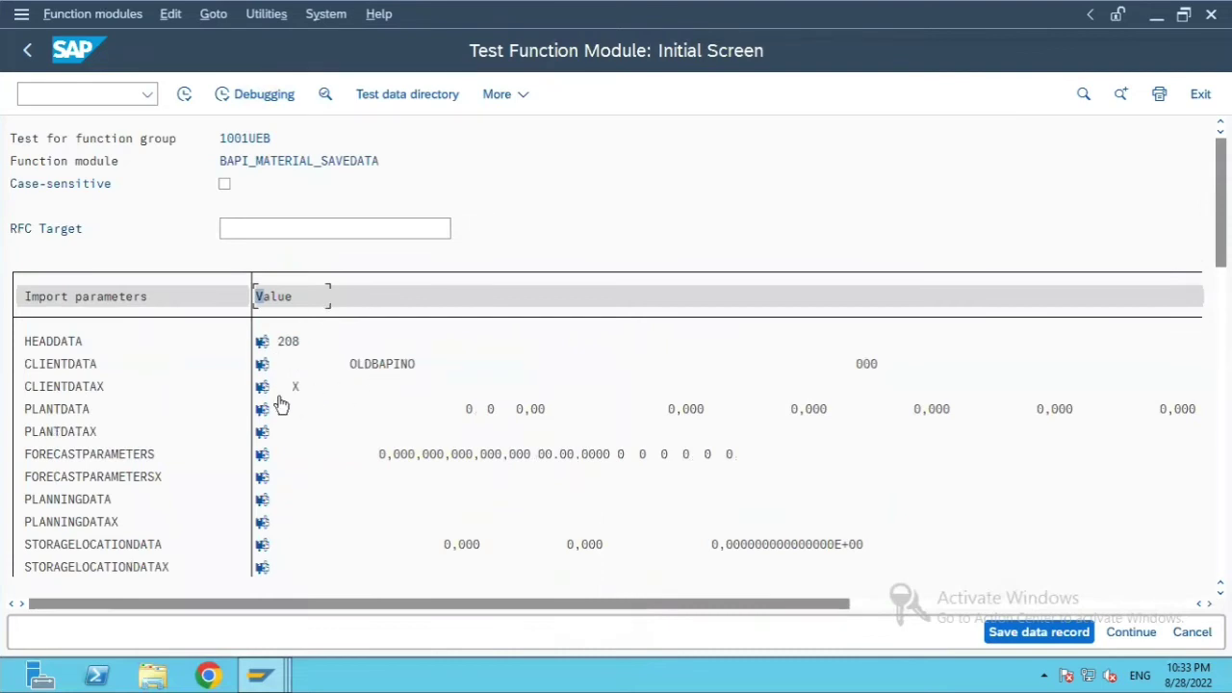
click(186, 94)
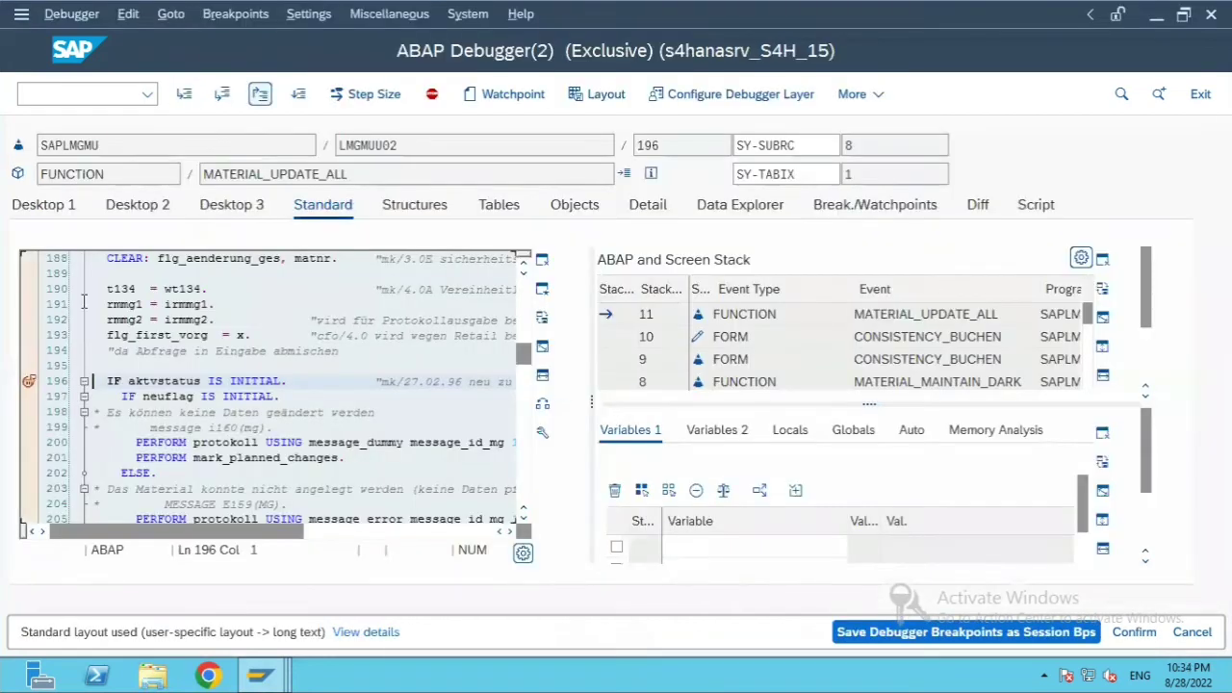
- Delete the line 196 breakpoint, continue, and review the RETURN message for material 208
click(30, 381)
click(301, 96)
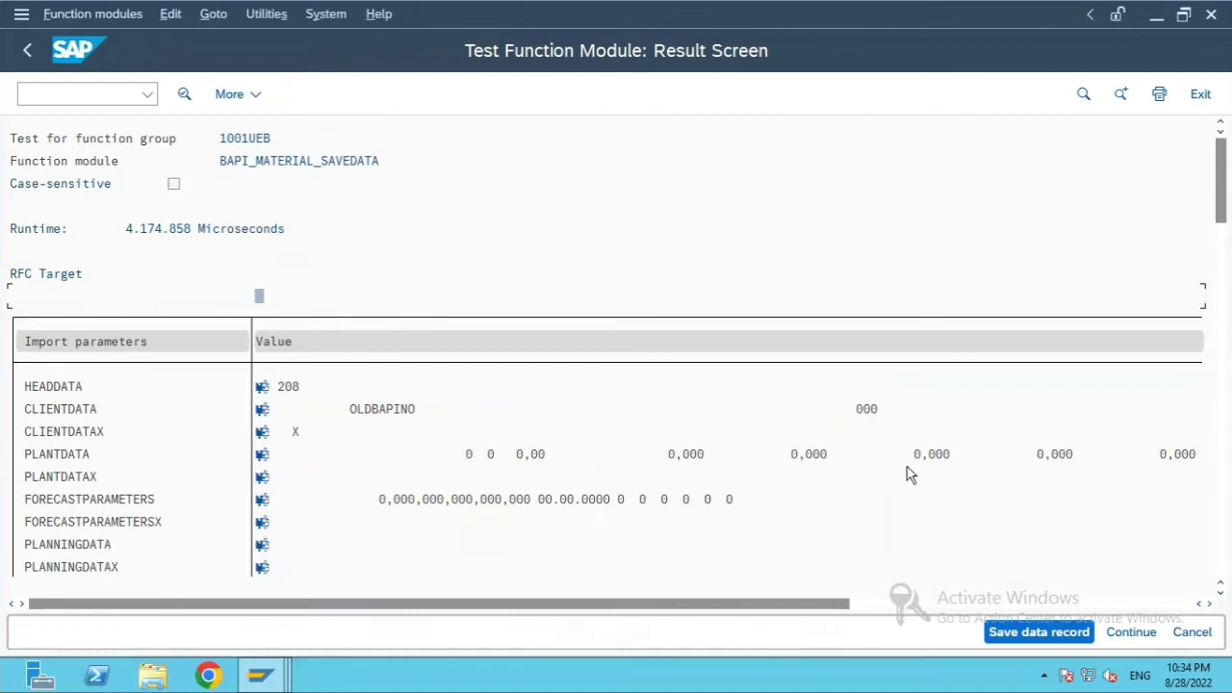
scroll(908, 473, down, 1)
scroll(625, 462, down, 5)
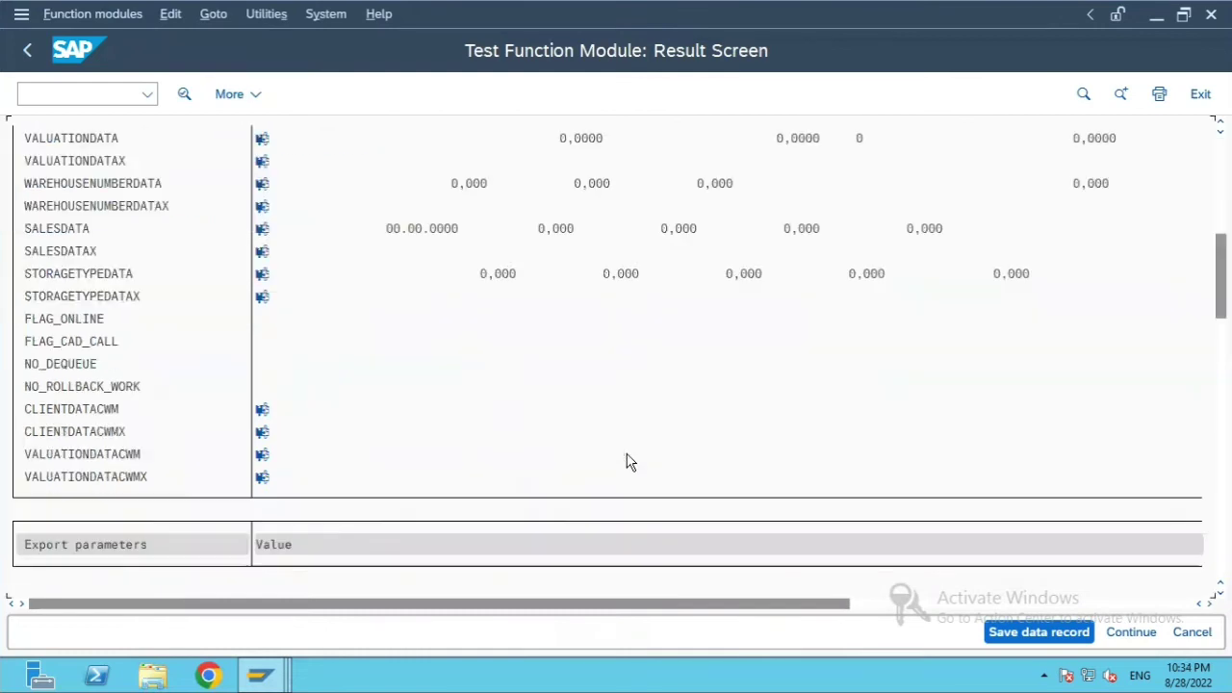
scroll(625, 462, down, 5)
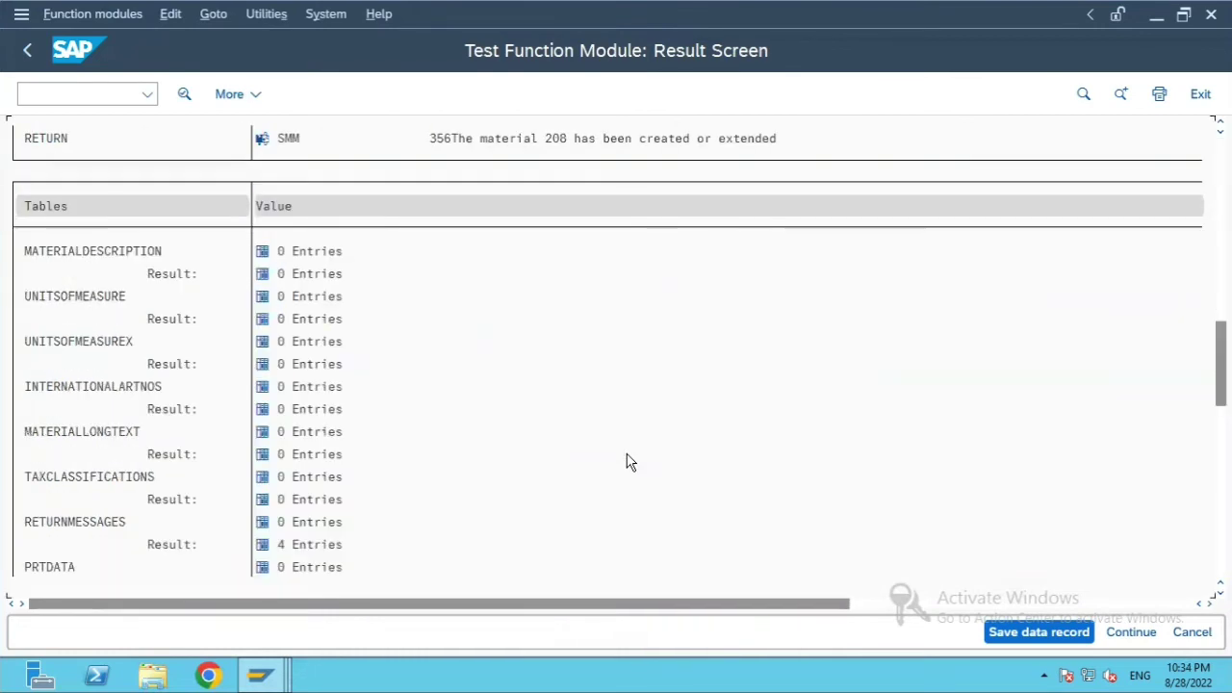
scroll(625, 462, down, 5)
scroll(625, 462, down, 5)
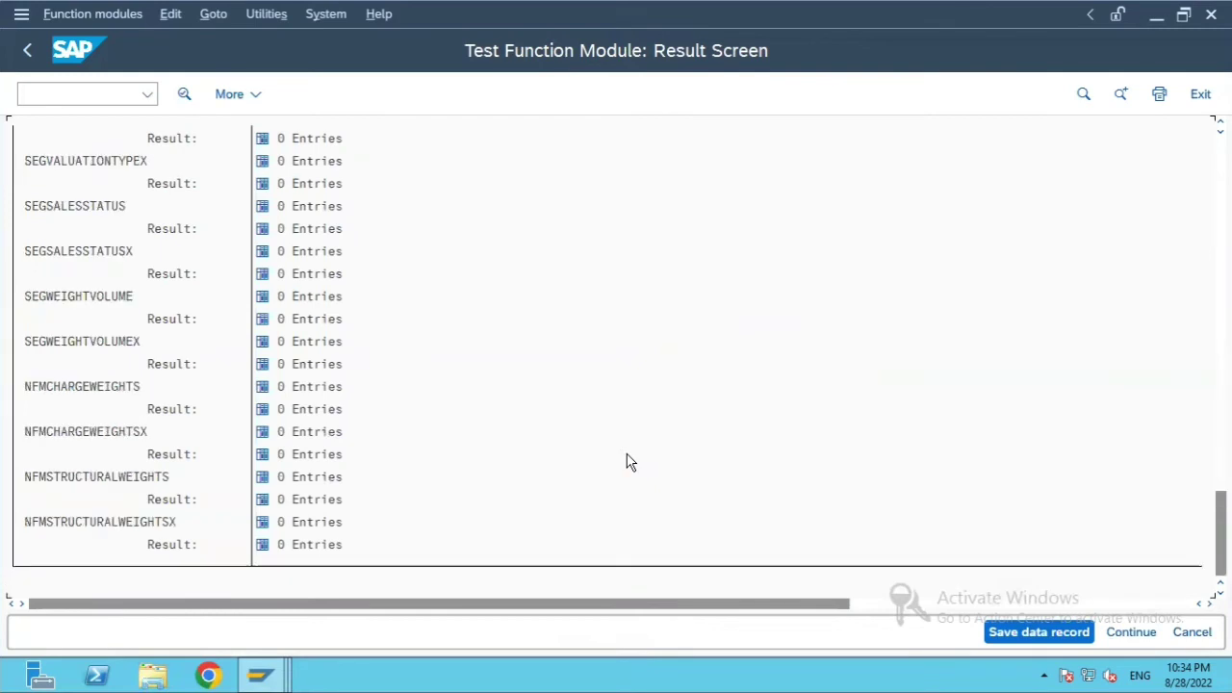
scroll(626, 462, up, 8)
scroll(626, 462, up, 5)
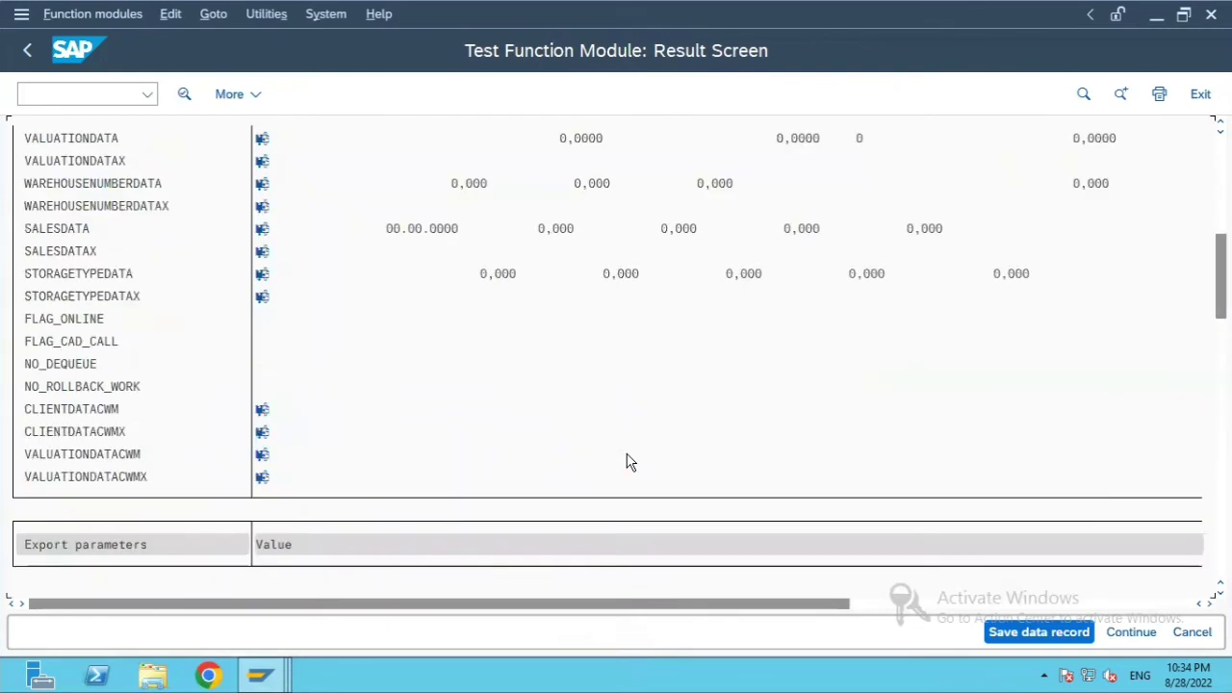
scroll(578, 418, up, 4)
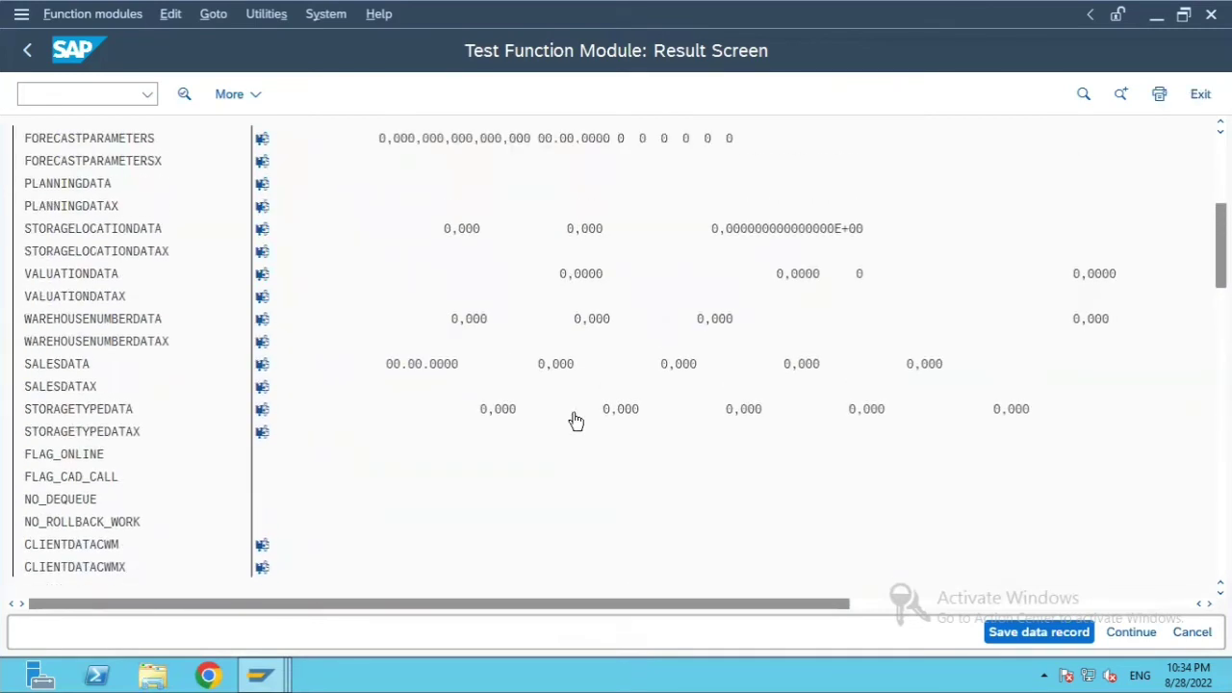
click(262, 677)
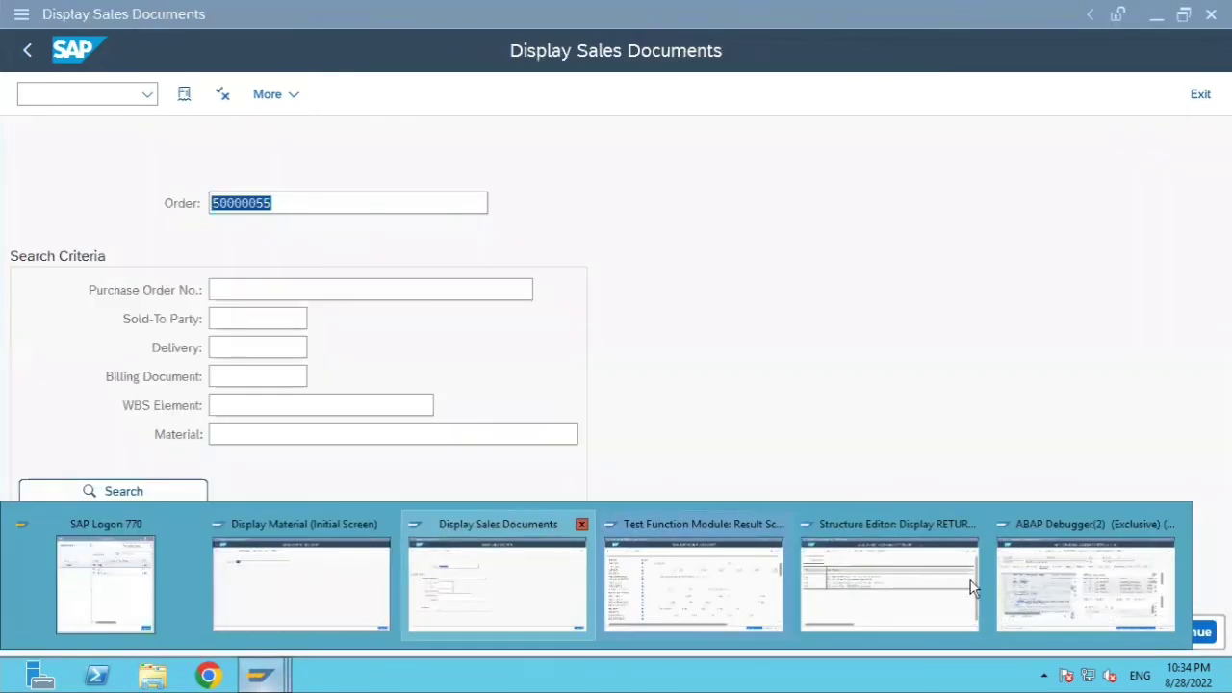
- Recheck material 208's Basic Data 1 view for old material number OLDBAPINO, then return to results
click(286, 590)
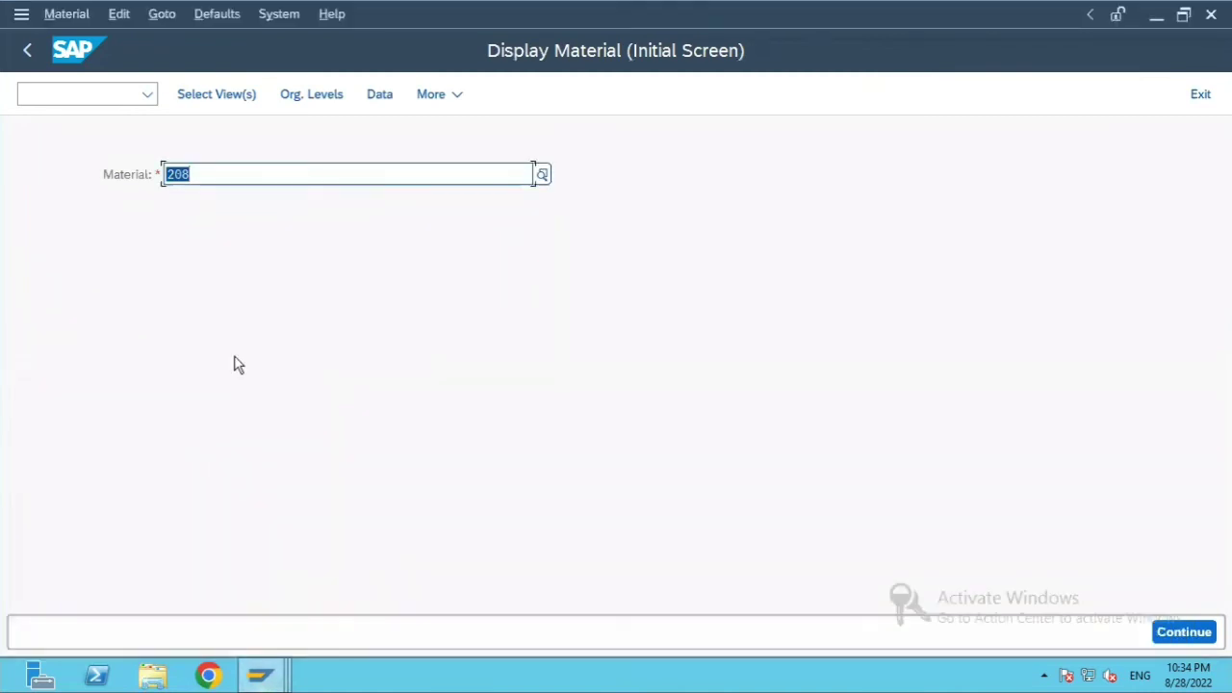
key(Return)
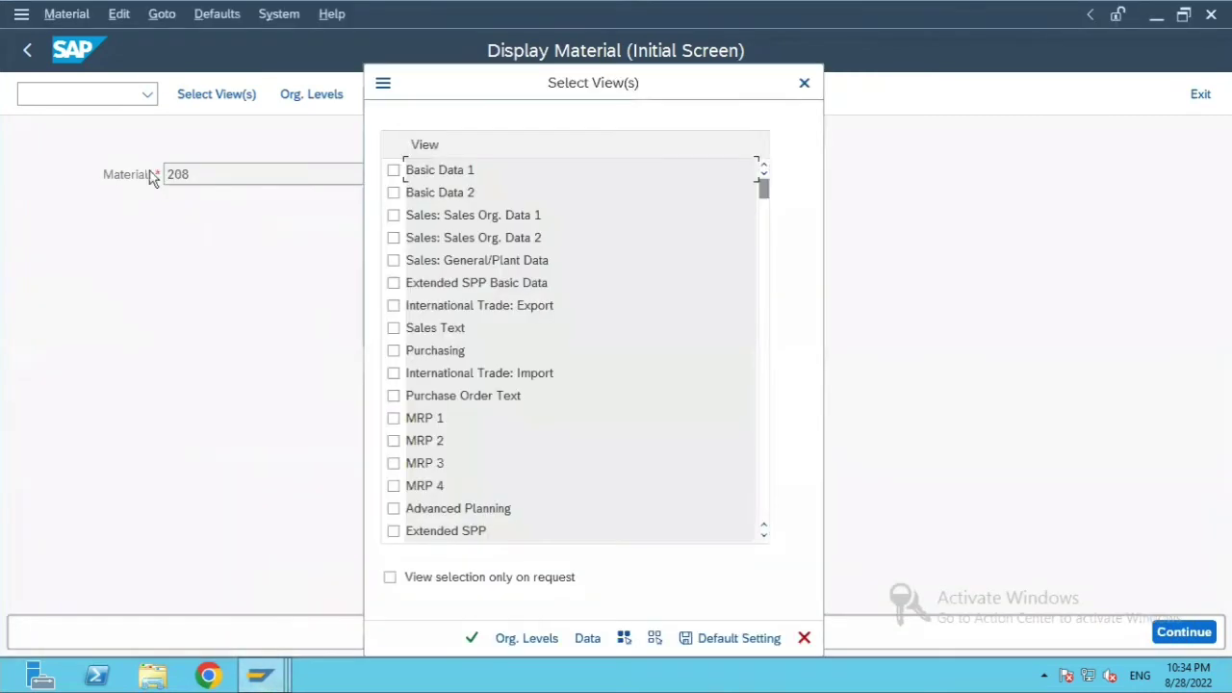
click(393, 170)
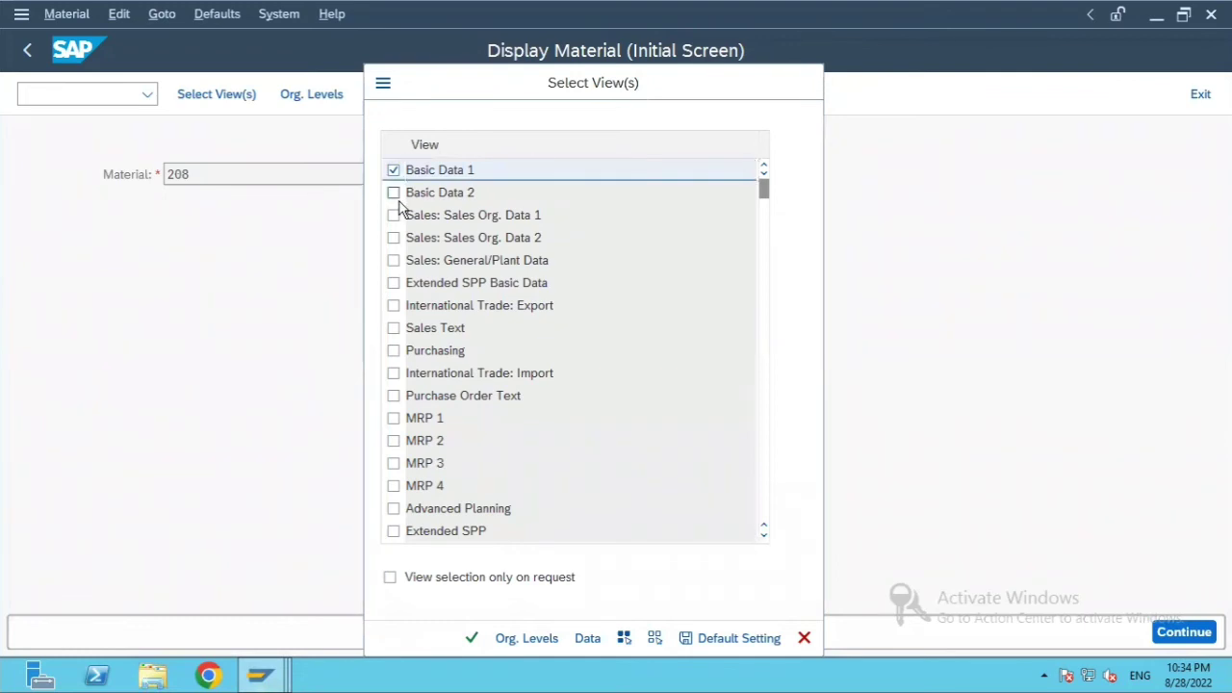
key(Return)
drag(289, 348, 206, 352)
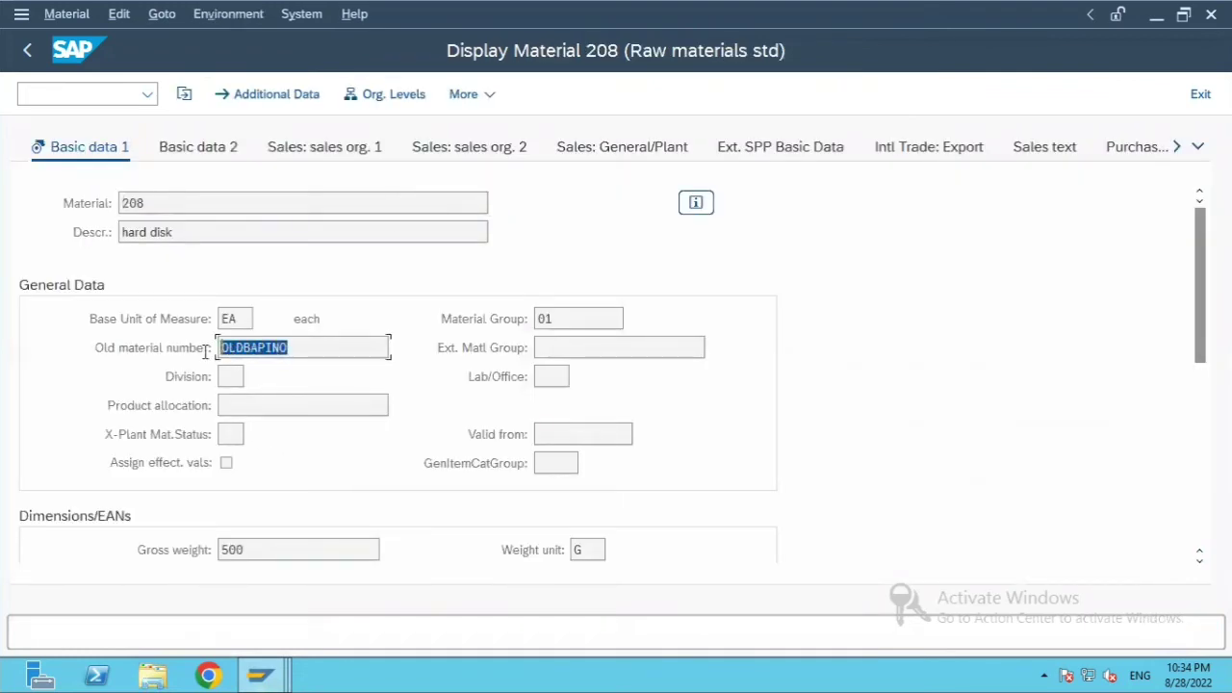
click(300, 351)
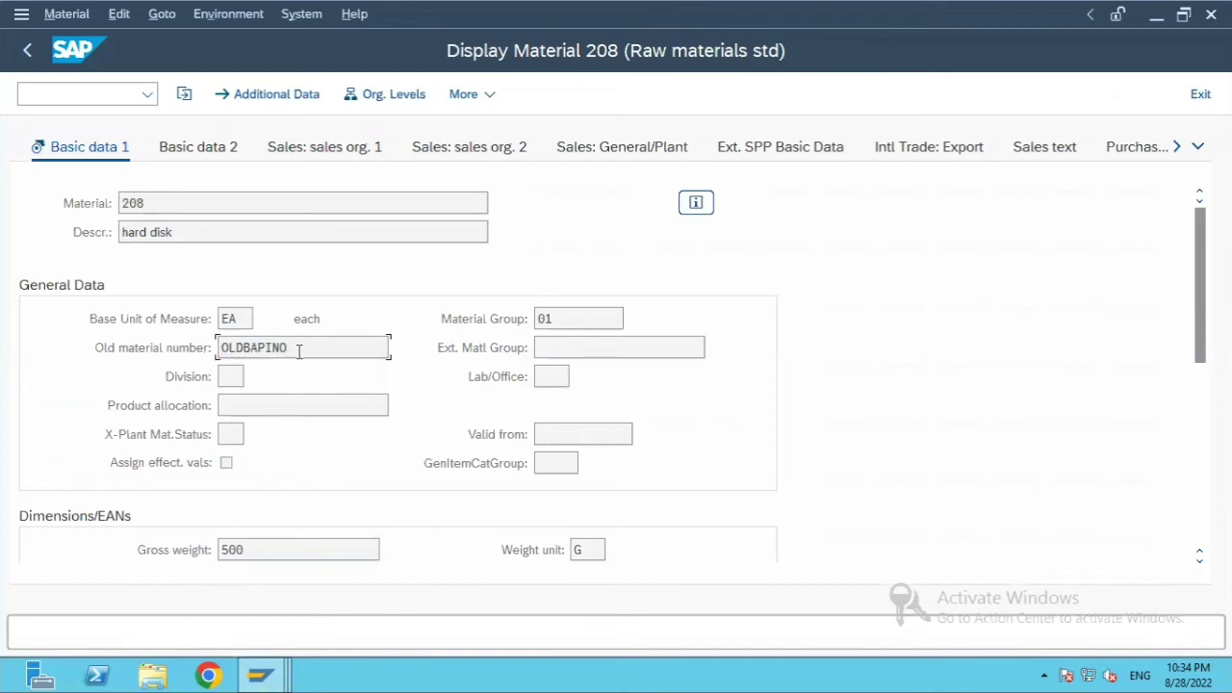
click(27, 50)
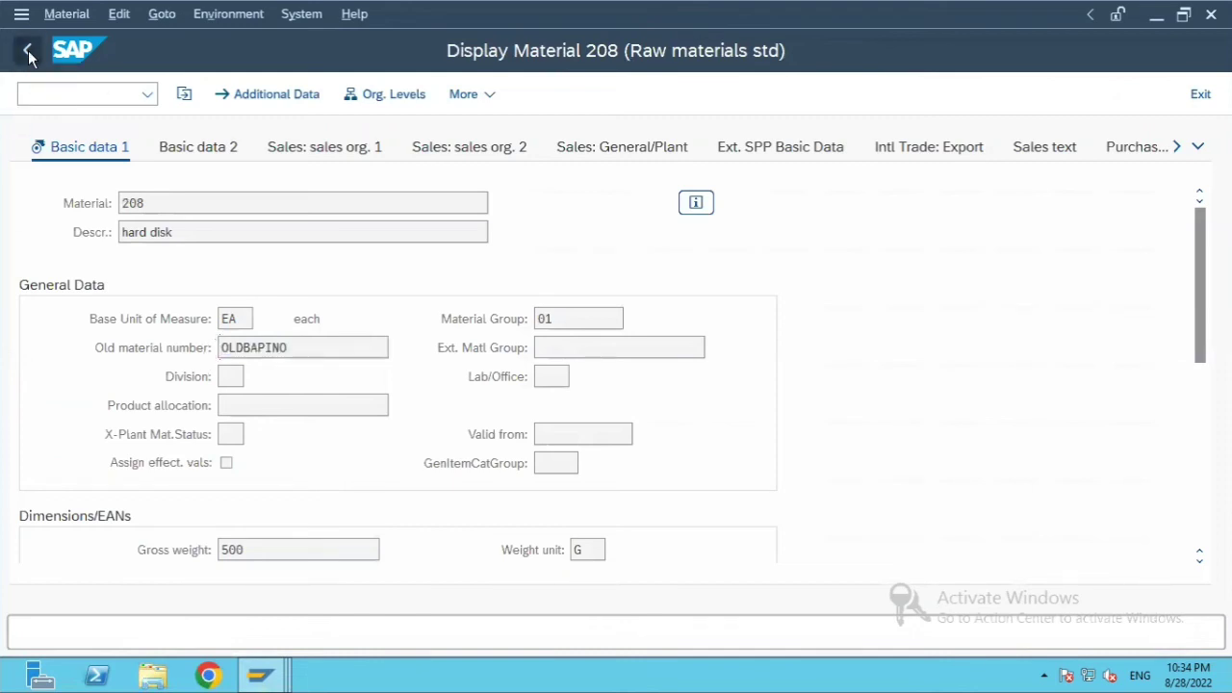
mouse_move(252, 679)
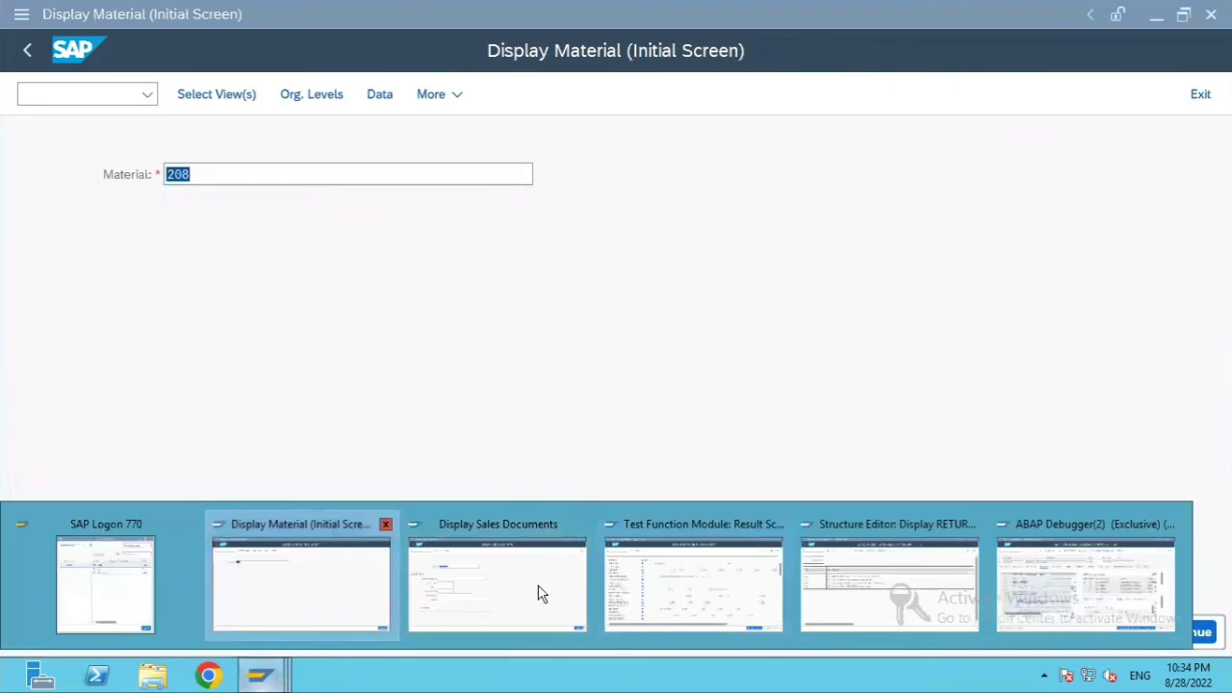
click(676, 591)
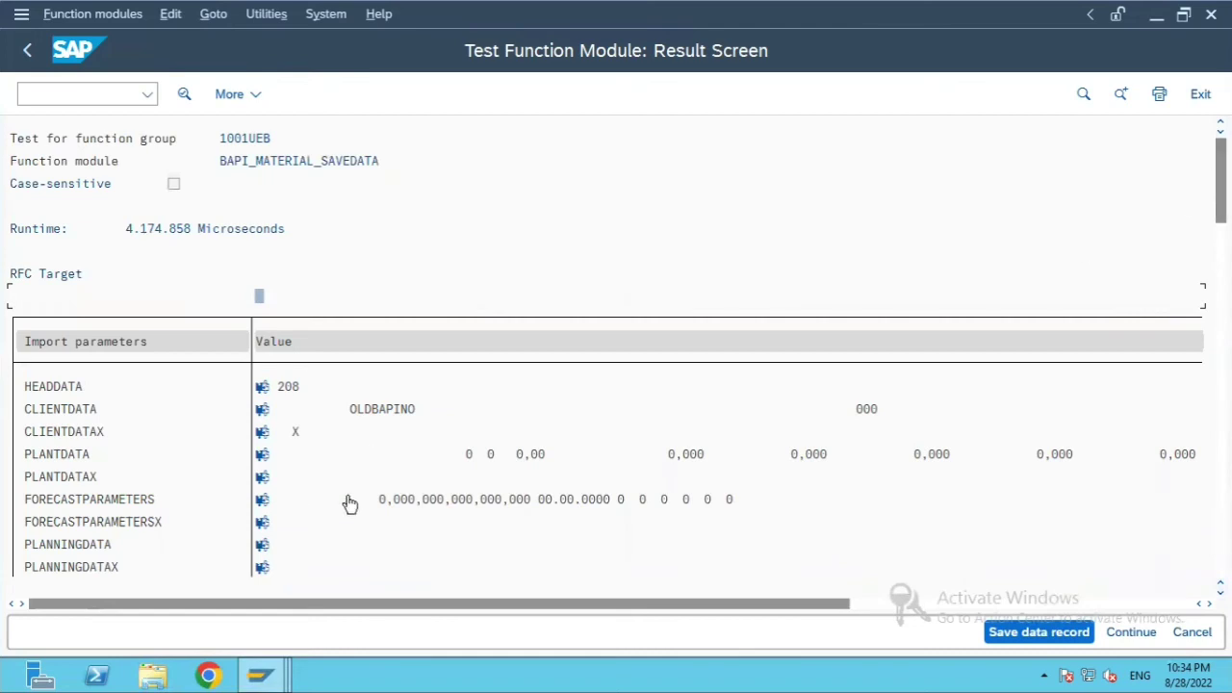
scroll(731, 498, down, 4)
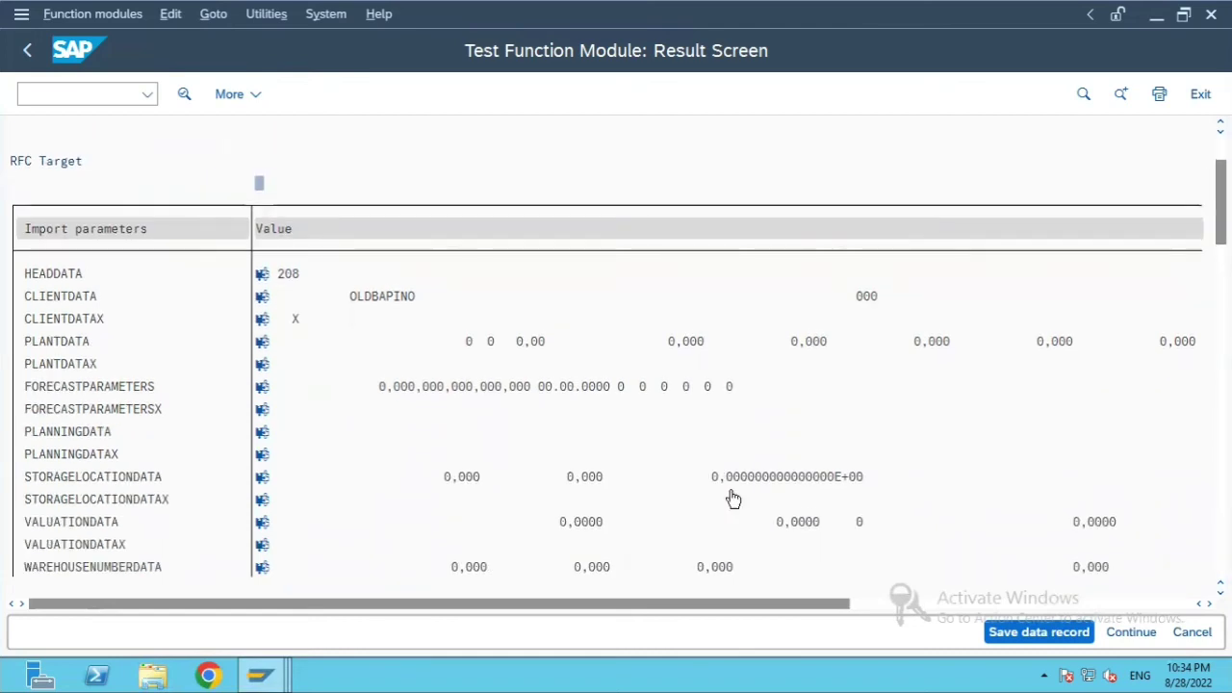
scroll(732, 499, down, 2)
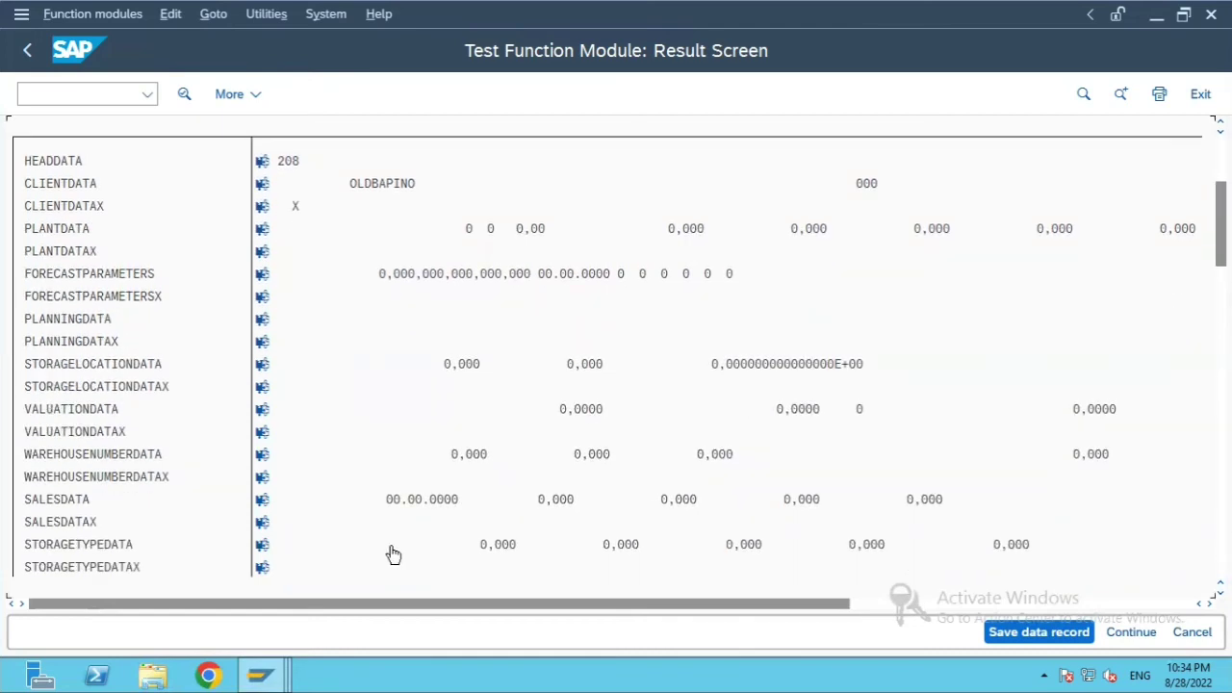
scroll(394, 554, down, 6)
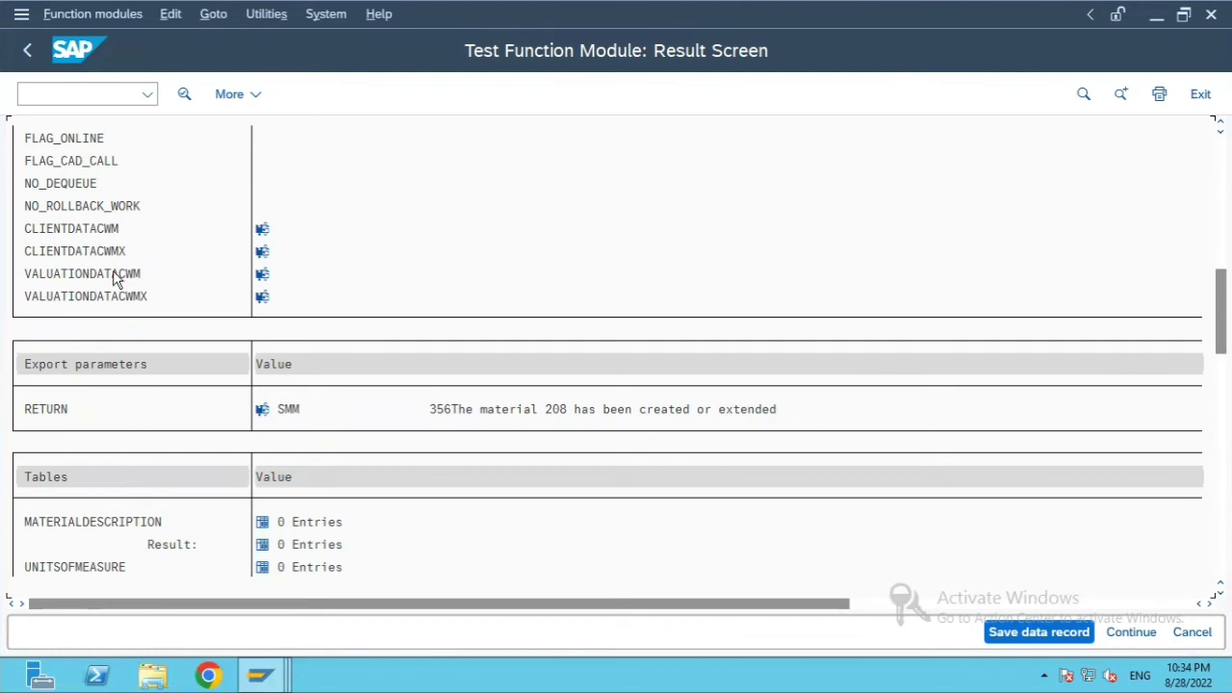
scroll(166, 322, up, 1)
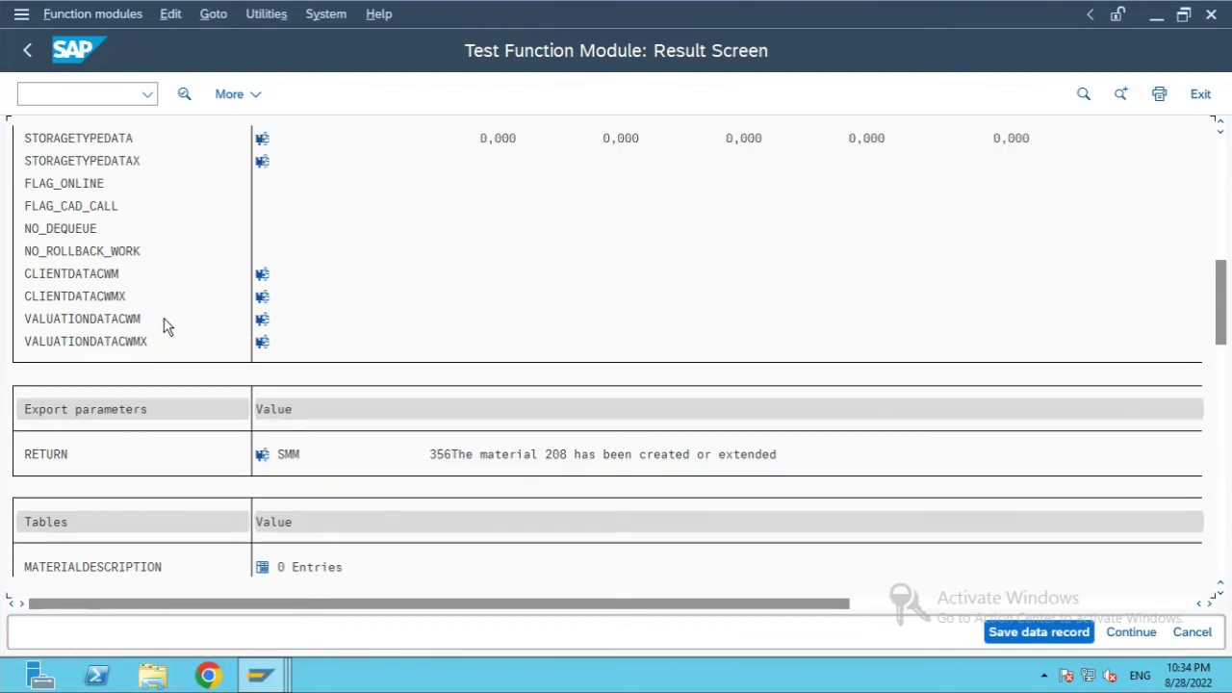
scroll(156, 240, up, 1)
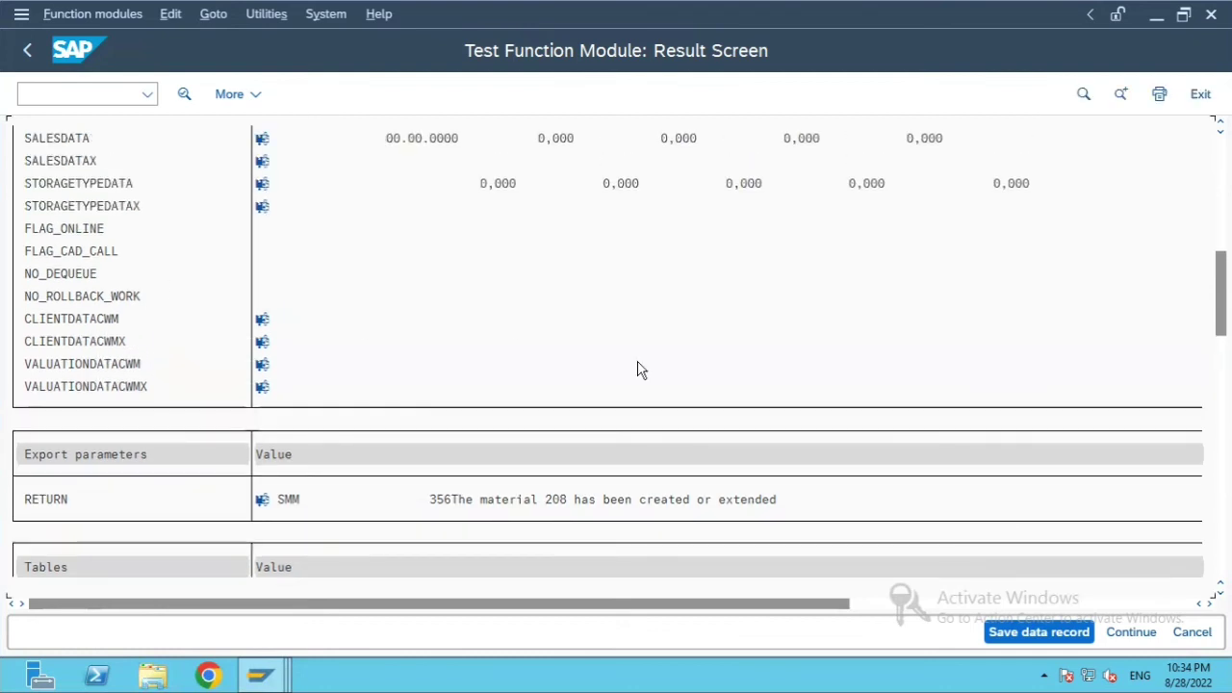
scroll(818, 418, down, 2)
scroll(818, 418, down, 7)
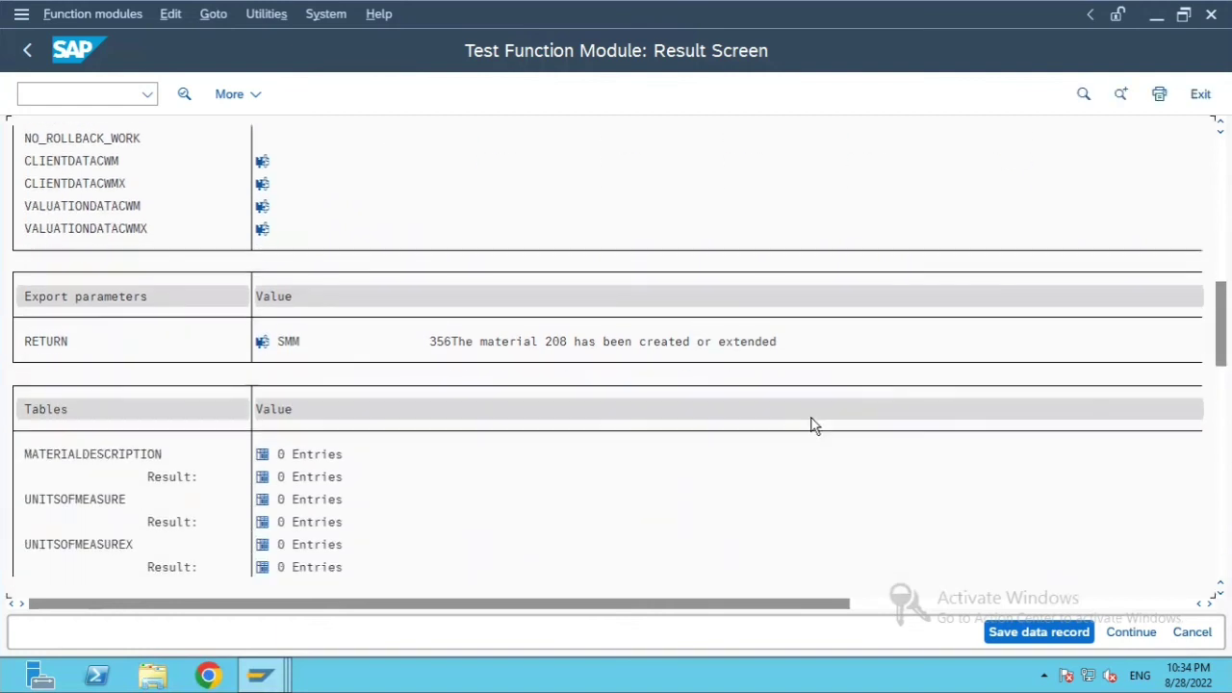
scroll(810, 427, down, 2)
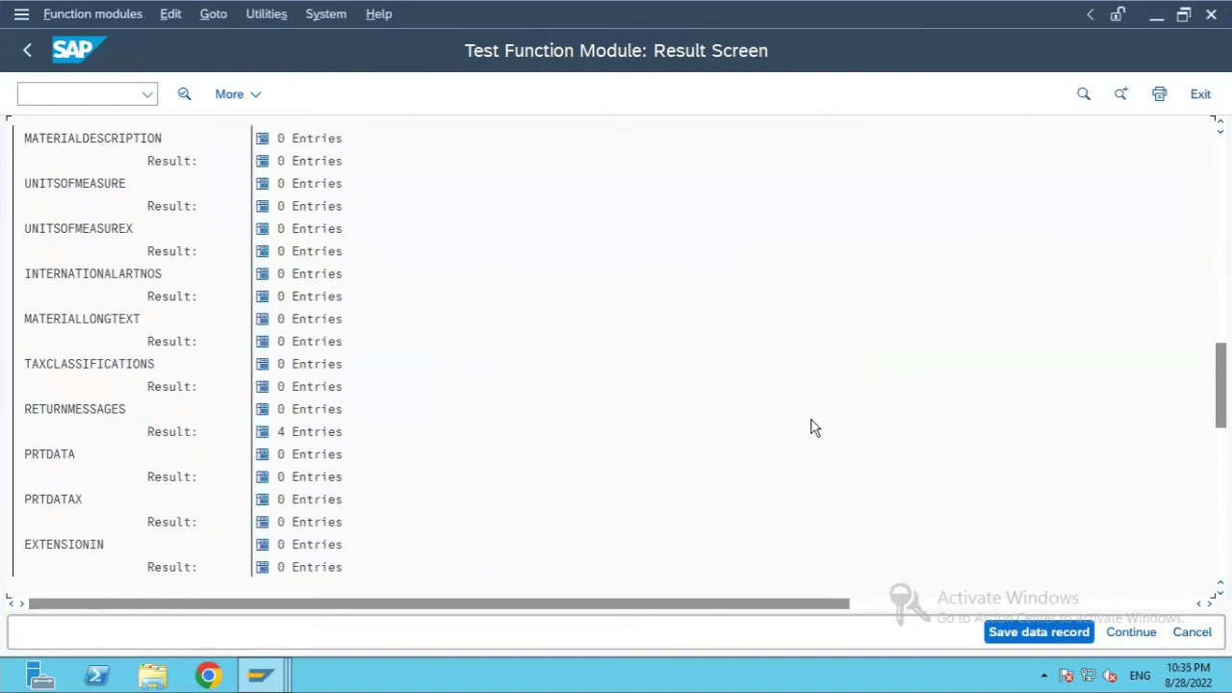
scroll(811, 427, down, 2)
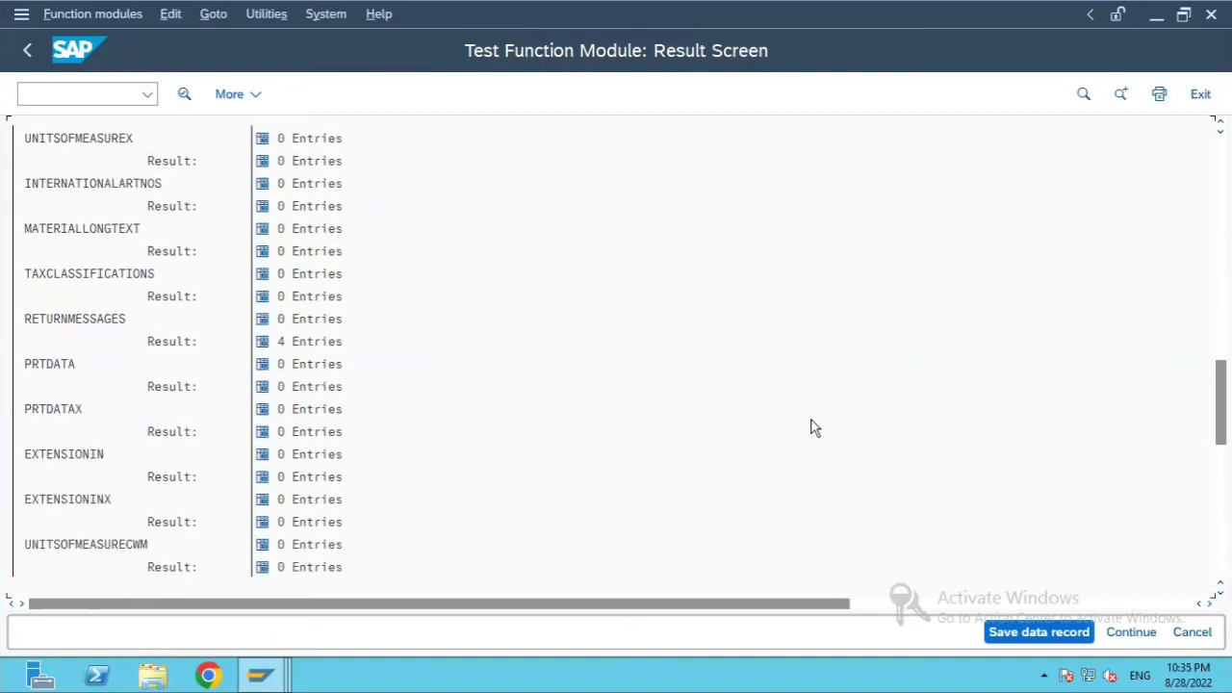
scroll(810, 428, down, 2)
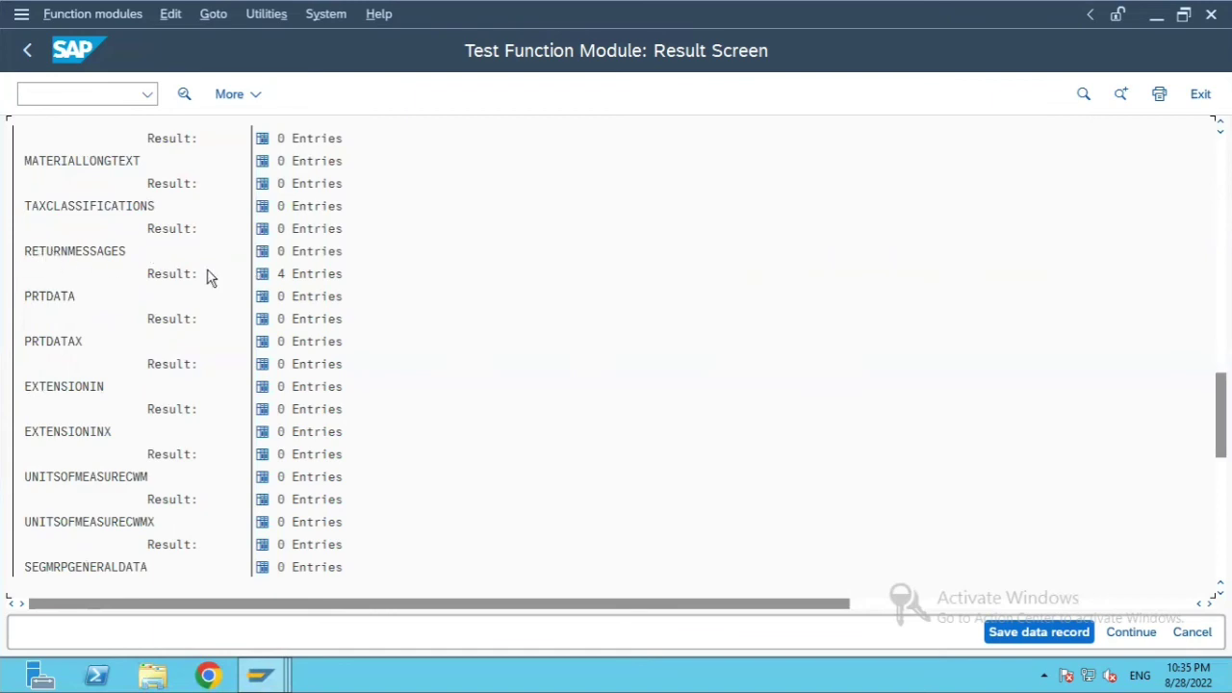
click(263, 275)
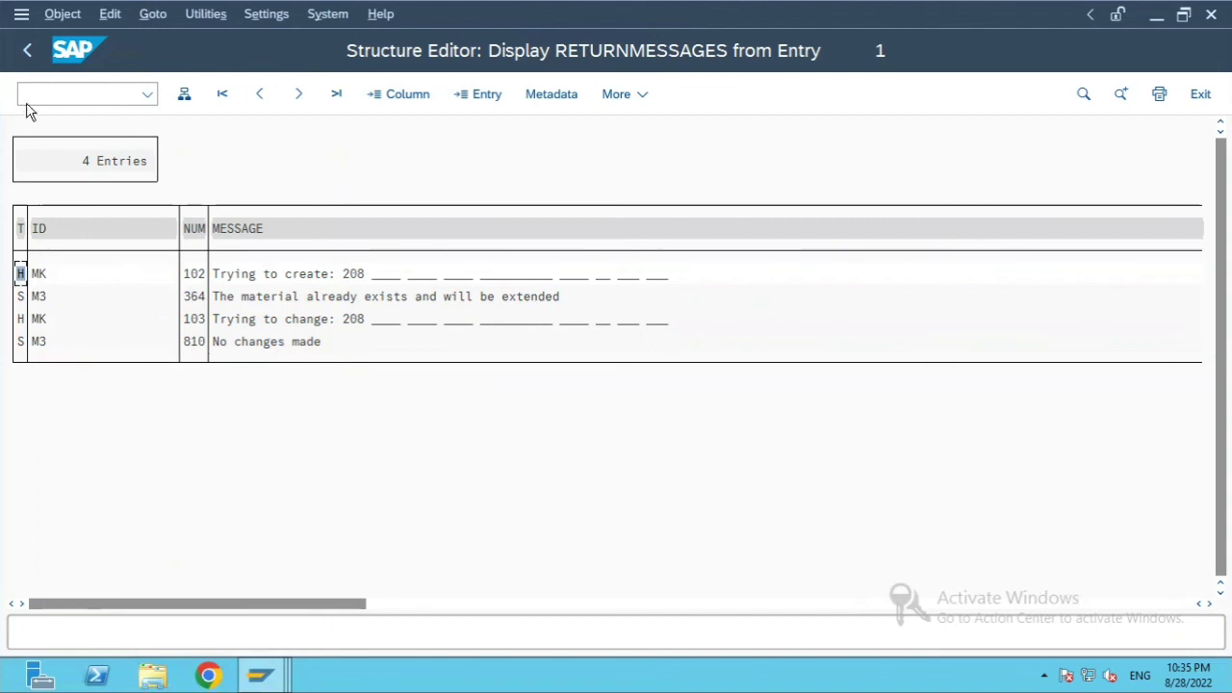
click(32, 53)
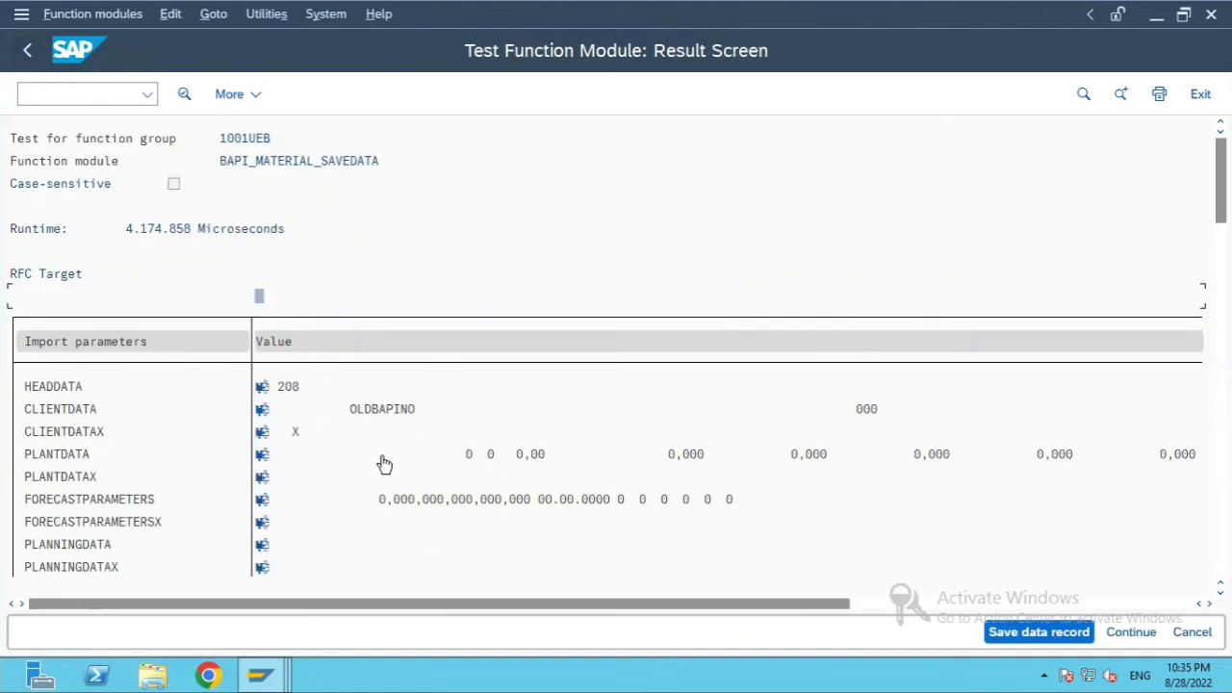
scroll(382, 462, down, 2)
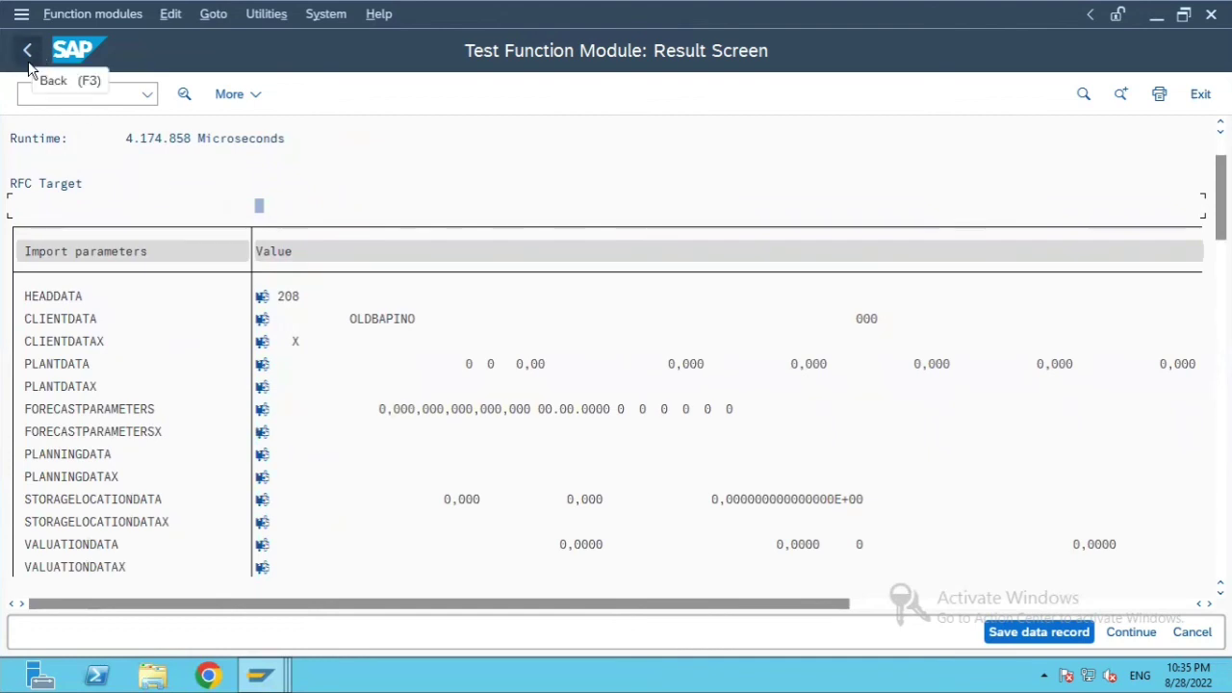
click(262, 366)
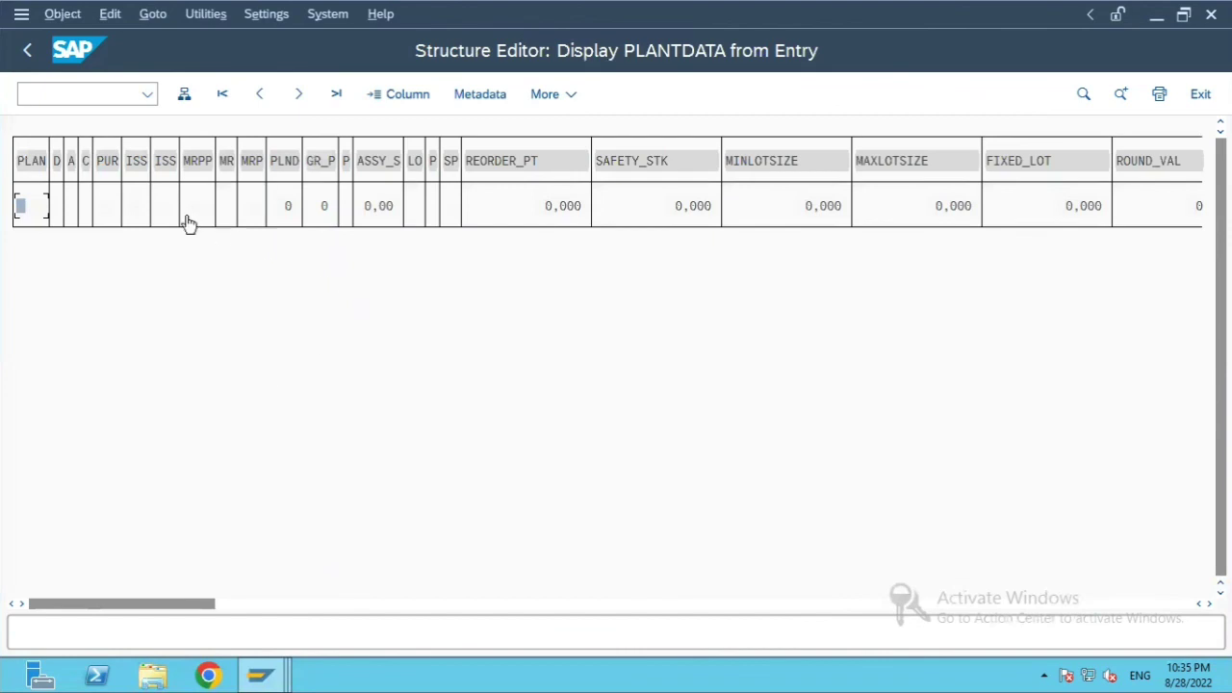
click(26, 50)
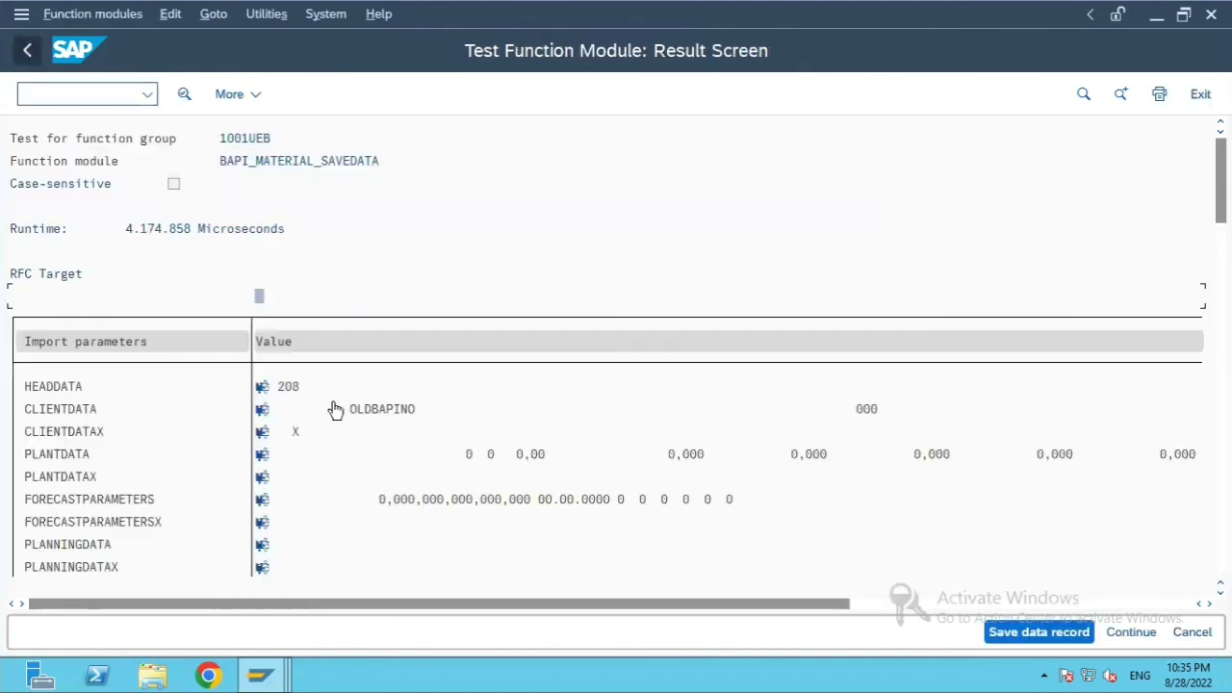
click(260, 481)
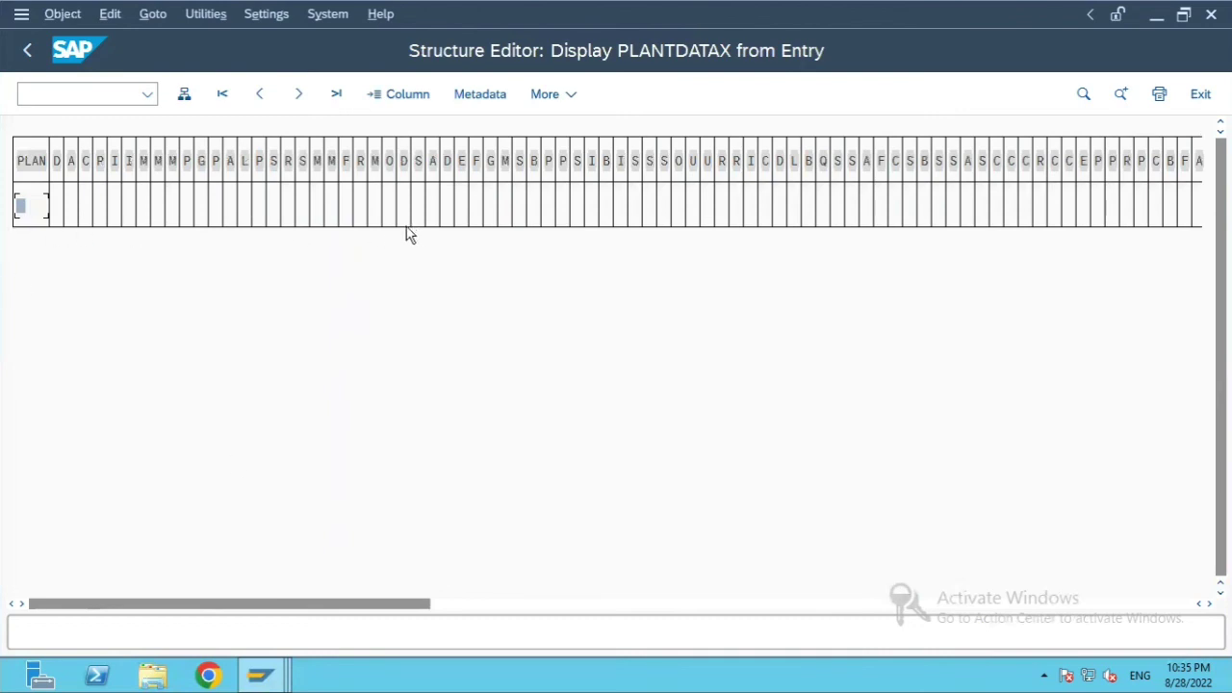
click(27, 52)
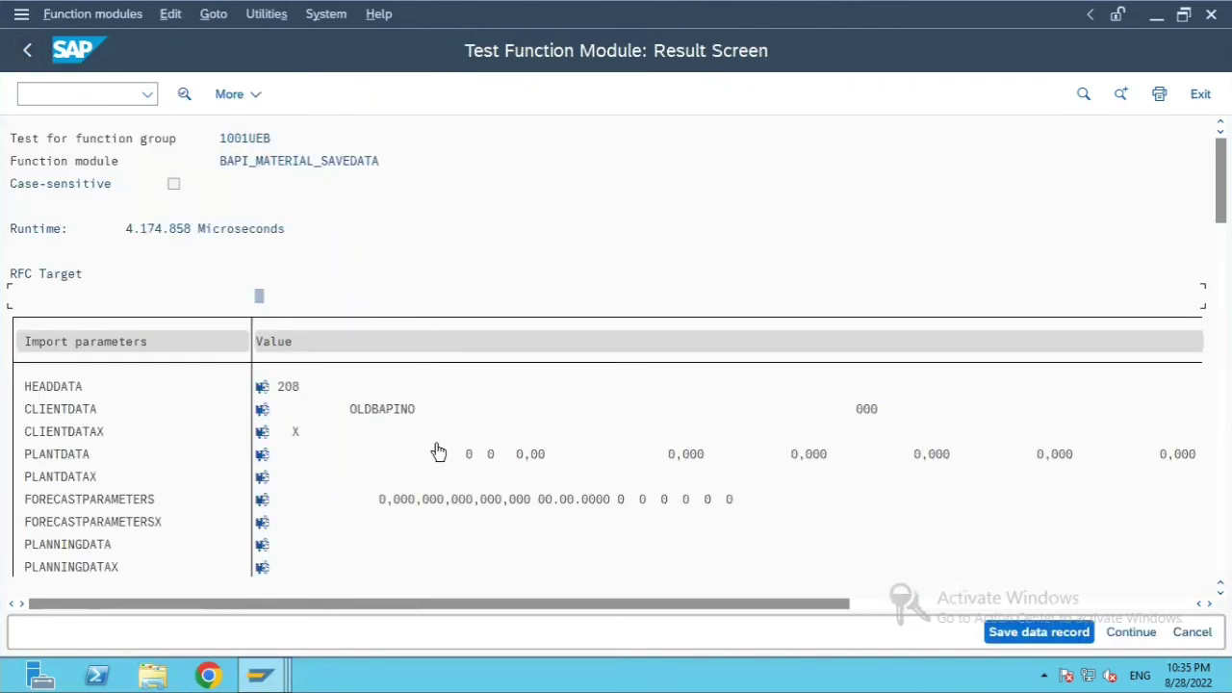